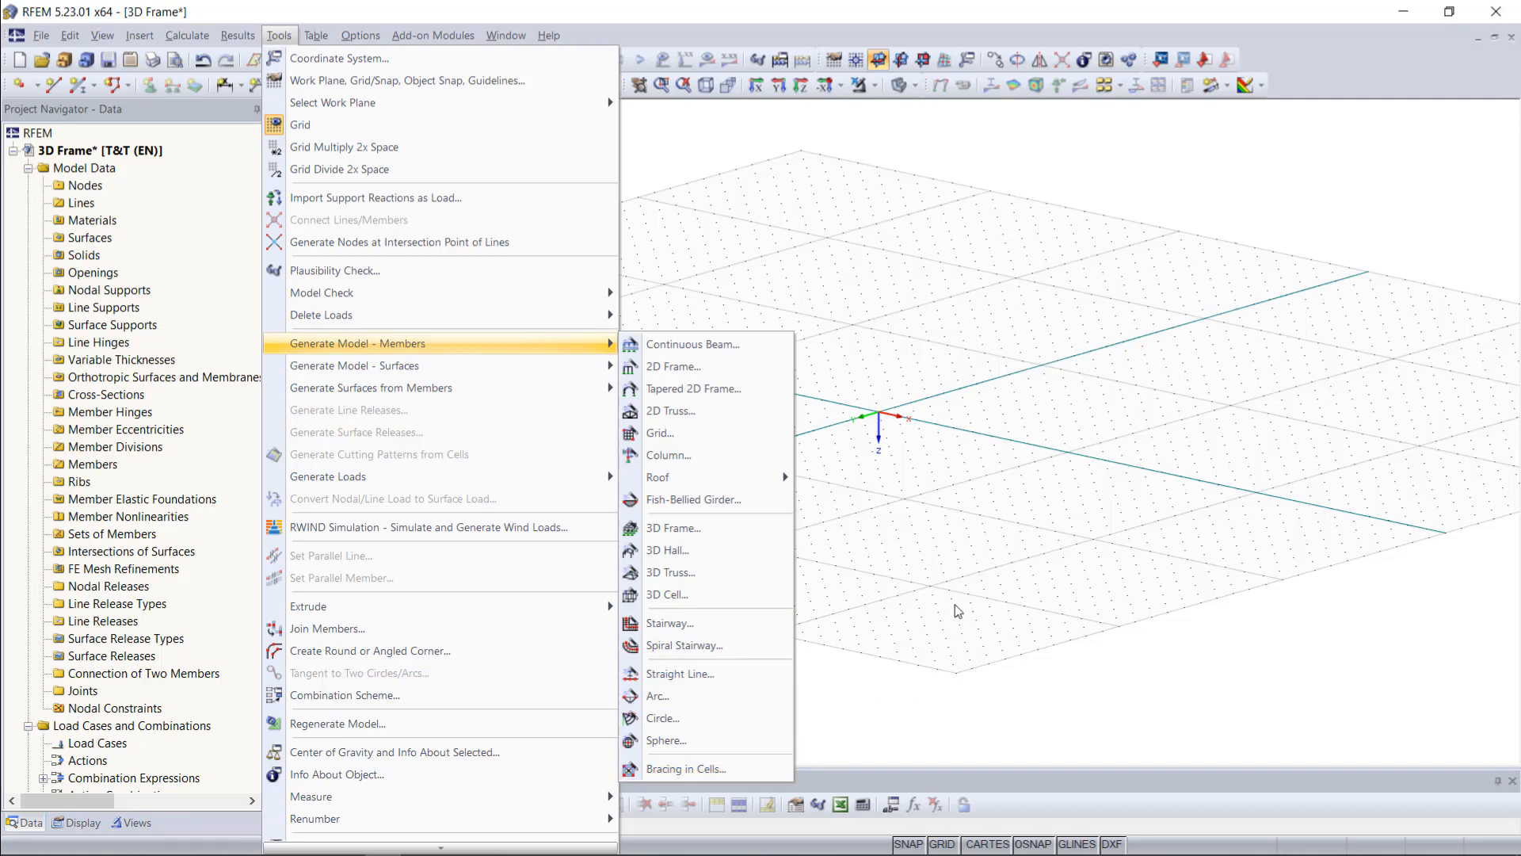
- Start generating a 3D frame and set the number of spans to 3 in X, 2 in Y and 1 in Z
left_click(965, 546)
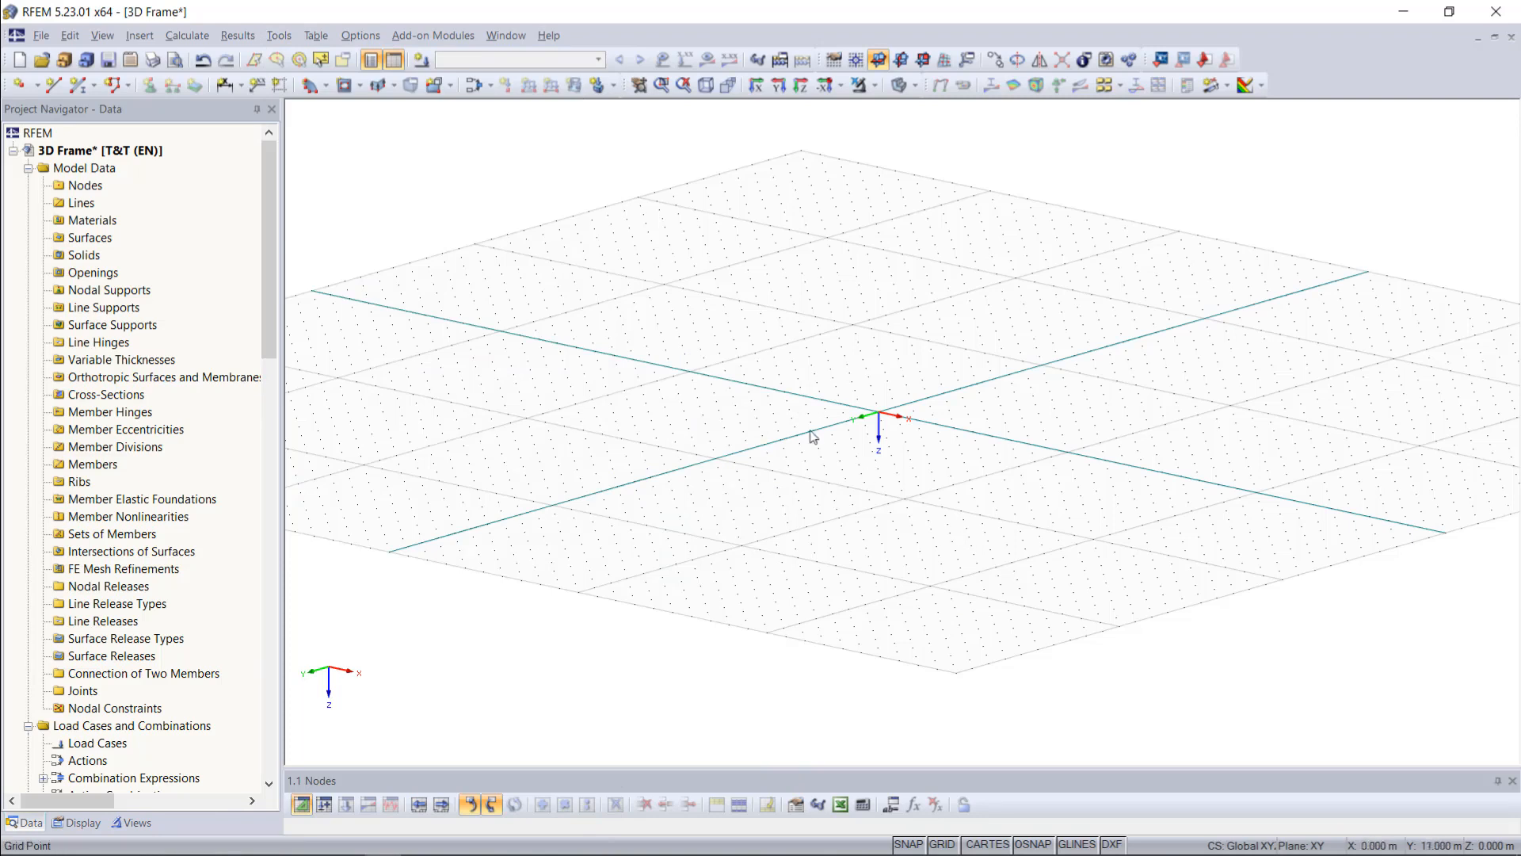
left_click(277, 36)
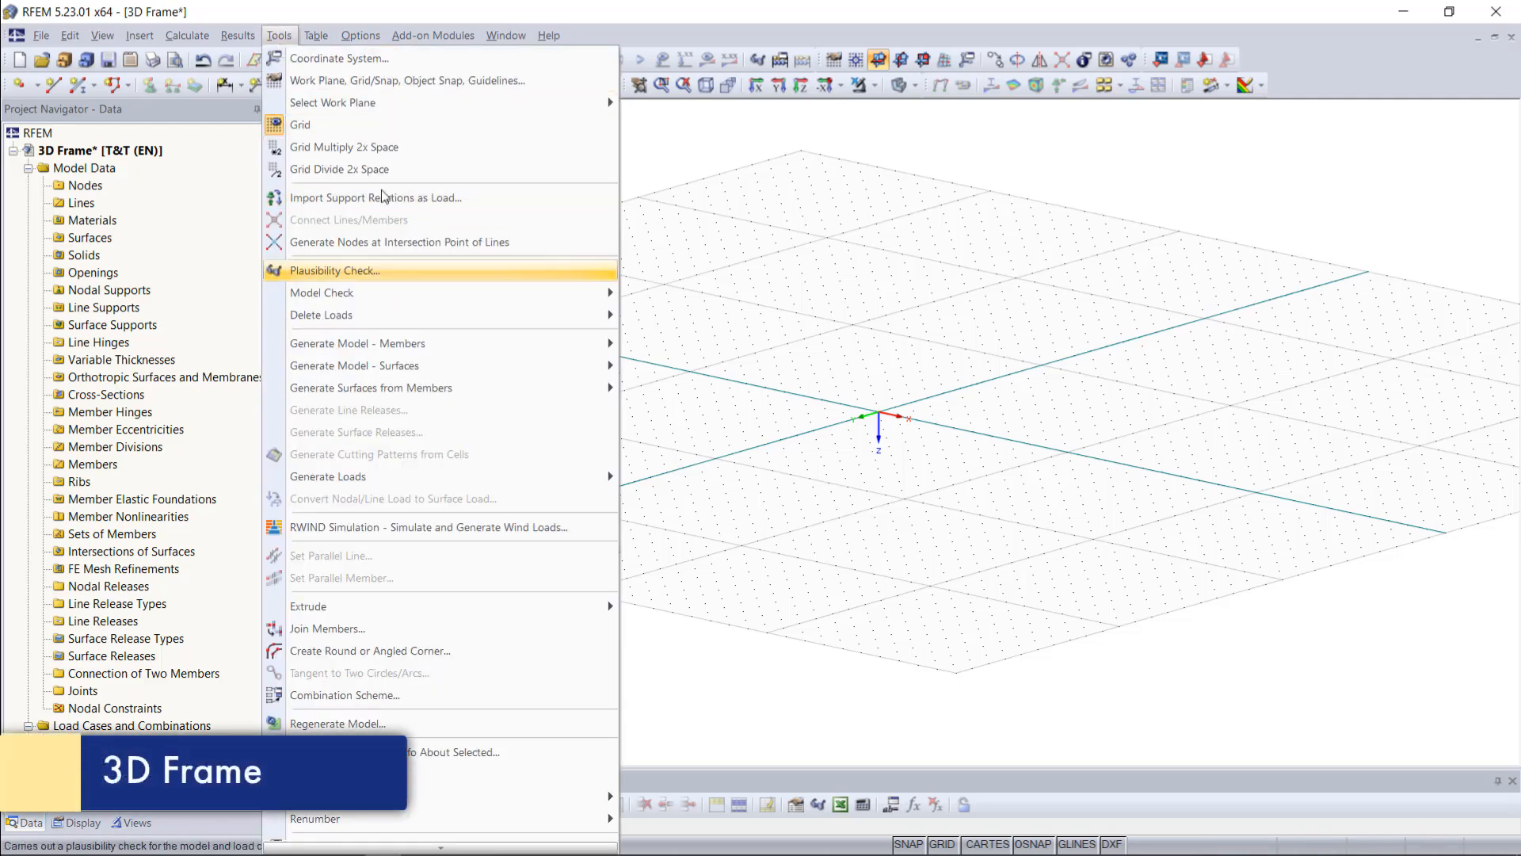
mouse_move(490, 343)
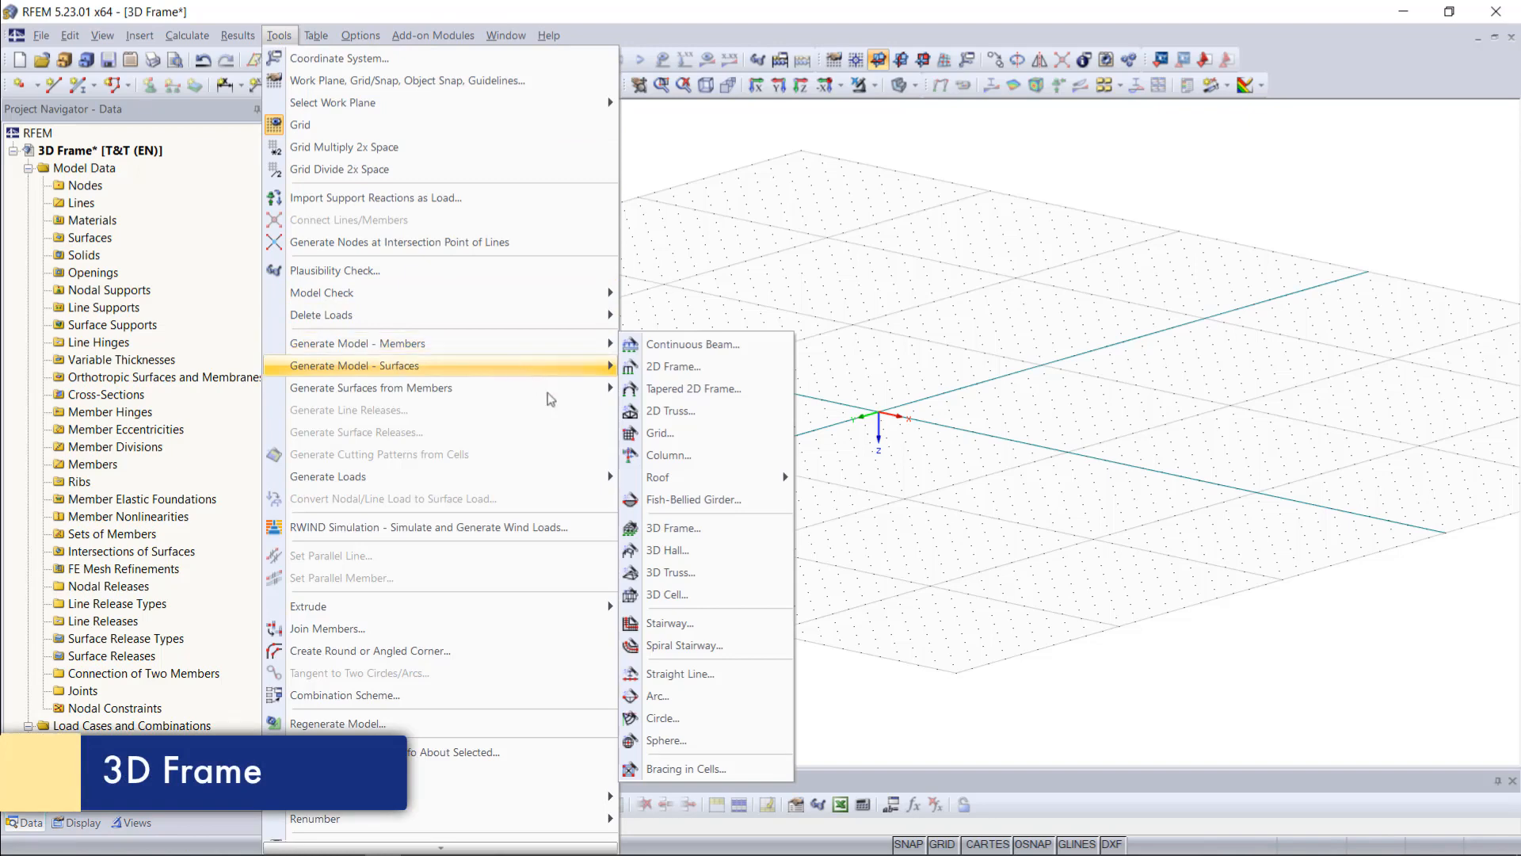
left_click(704, 526)
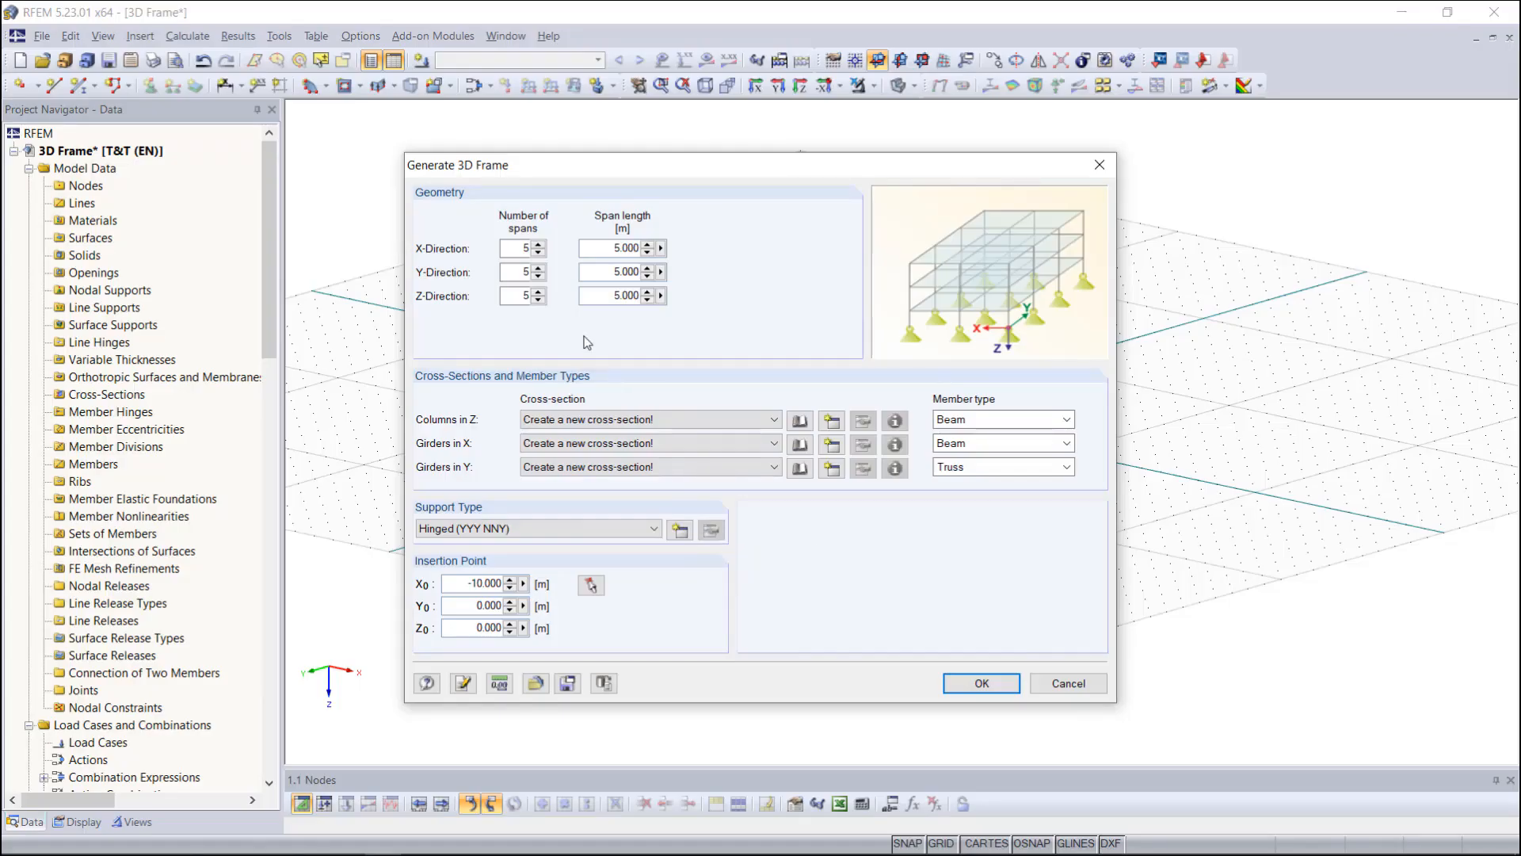
double_click(530, 243)
type("3")
left_click(522, 271)
double_click(523, 271)
type("2")
double_click(525, 295)
type("1")
- Set the frame's span lengths to 4 m in the Y-direction and 3 m in the Z-direction
left_click(612, 249)
double_click(619, 270)
type("4")
double_click(618, 295)
type("3")
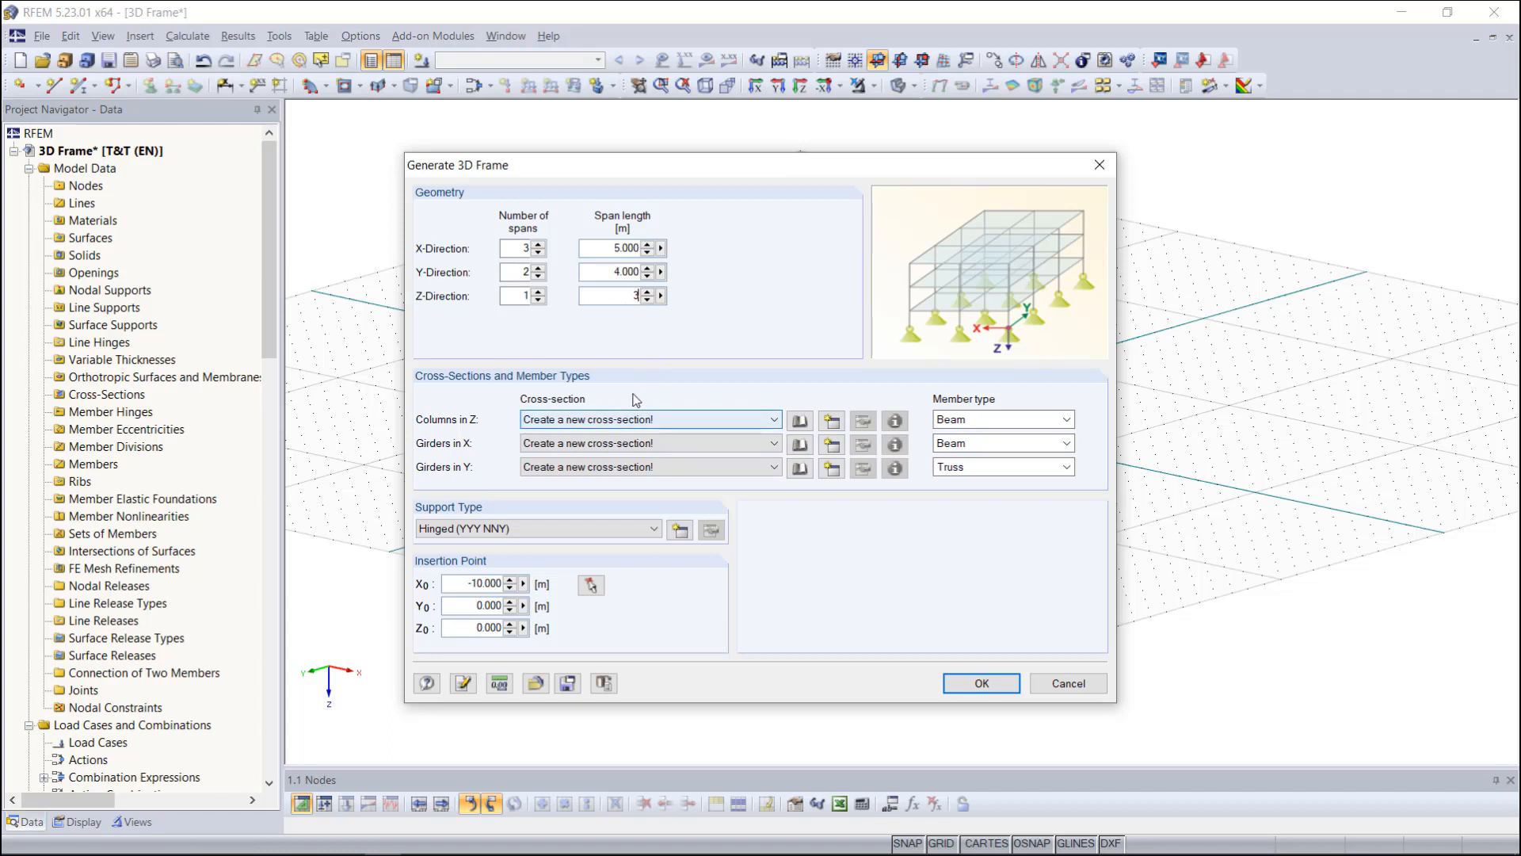
- Choose the rolled I-section IPE 300 from the cross-section library for the columns in Z
left_click(633, 419)
left_click(633, 420)
left_click(800, 421)
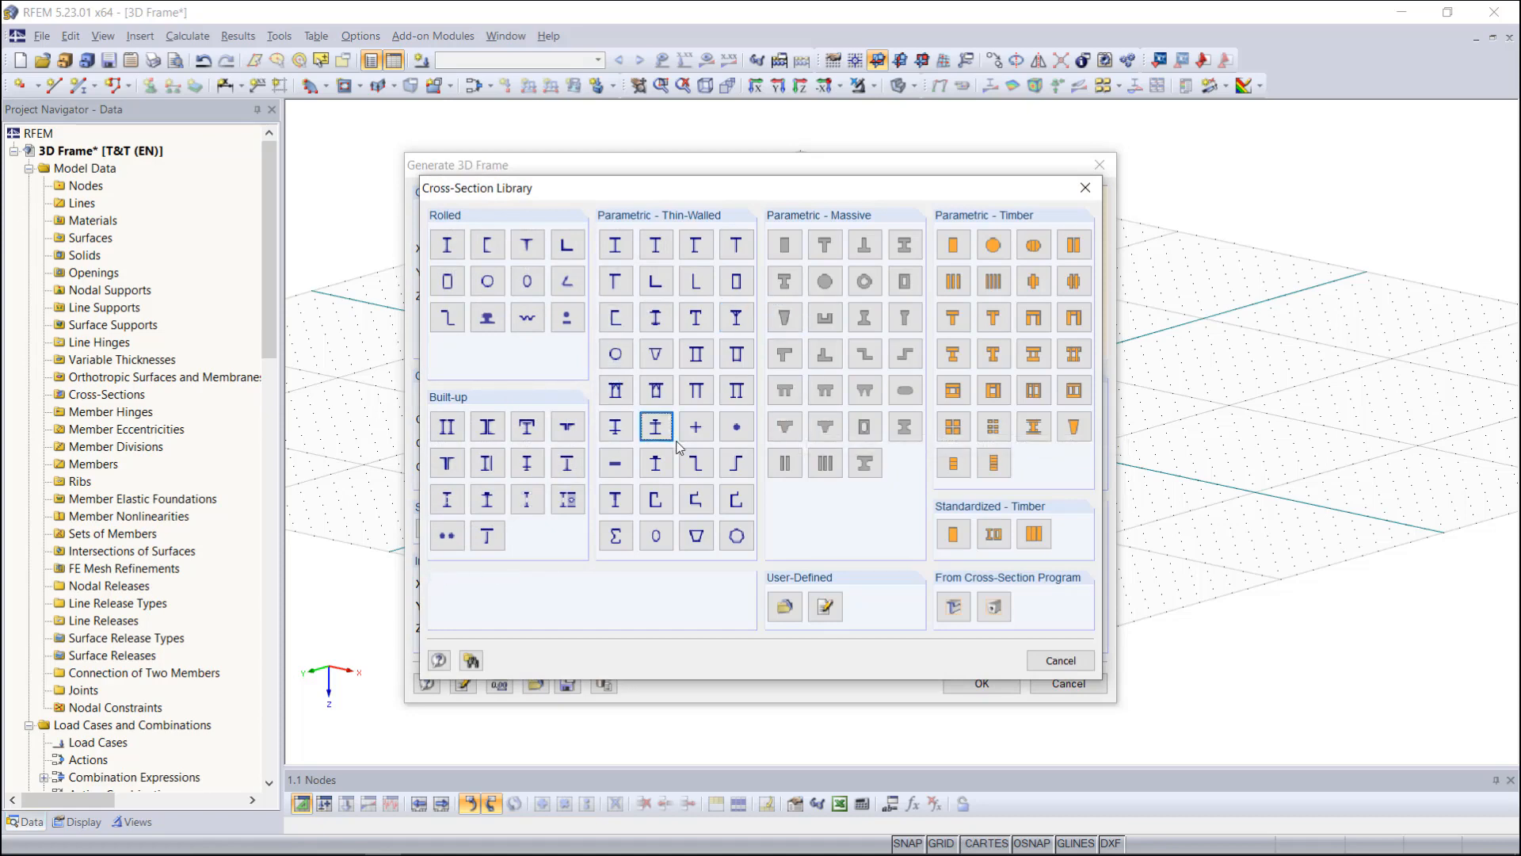
left_click(448, 255)
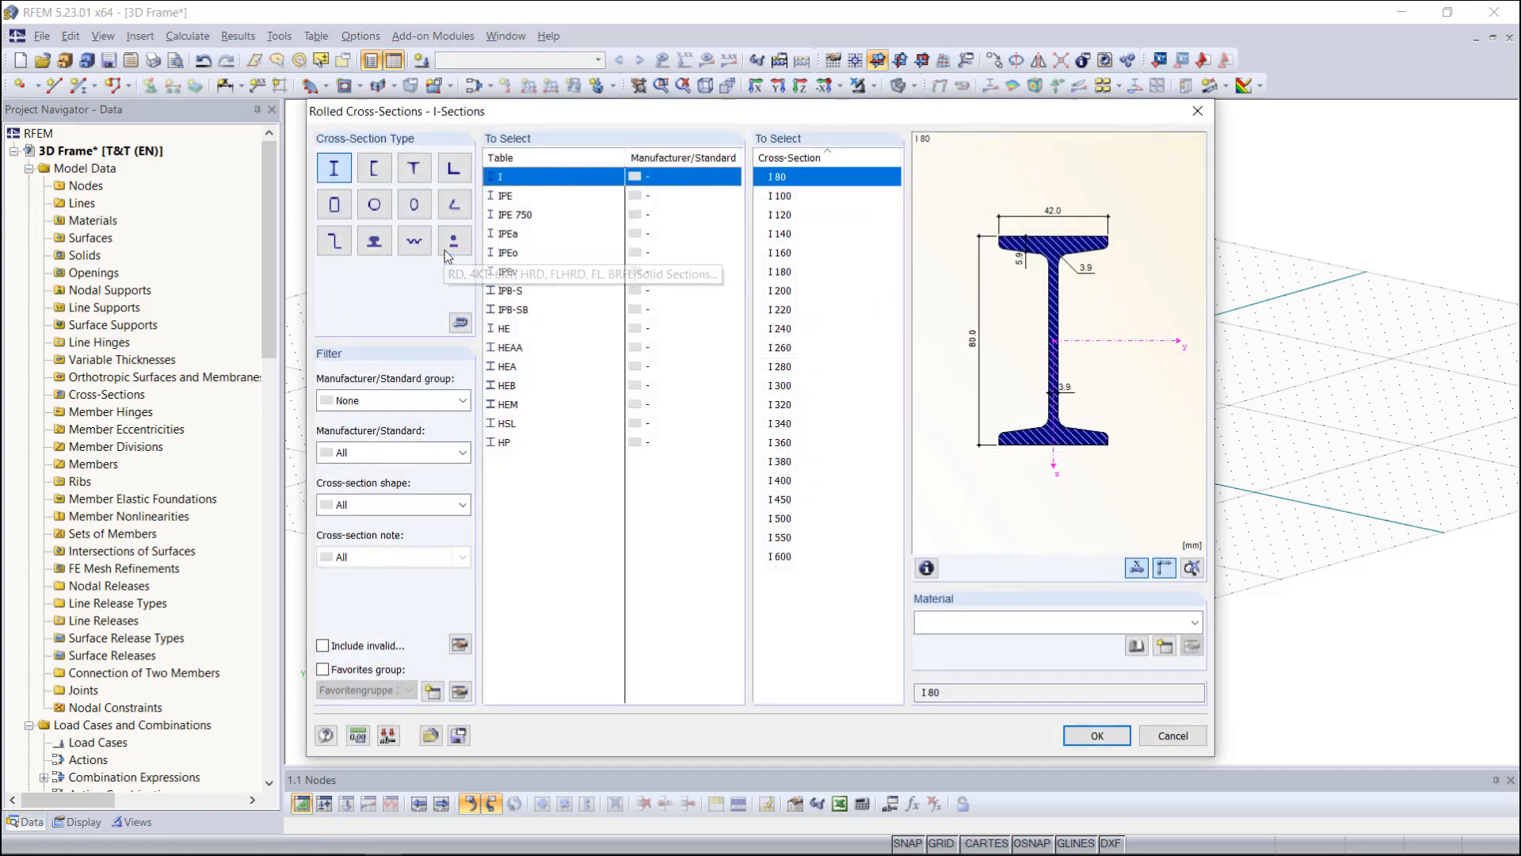
left_click(519, 196)
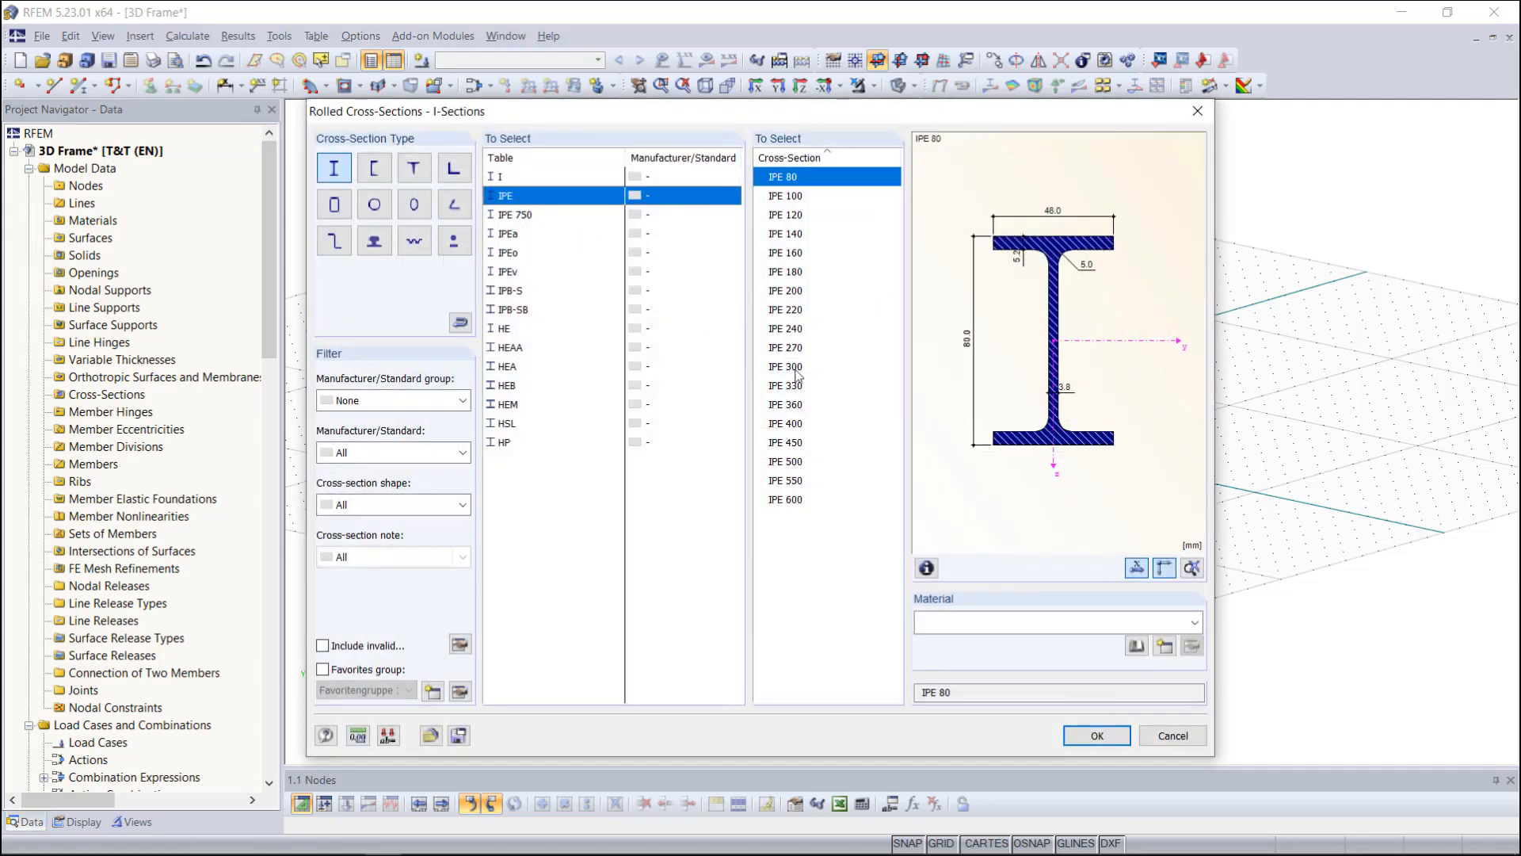
left_click(794, 370)
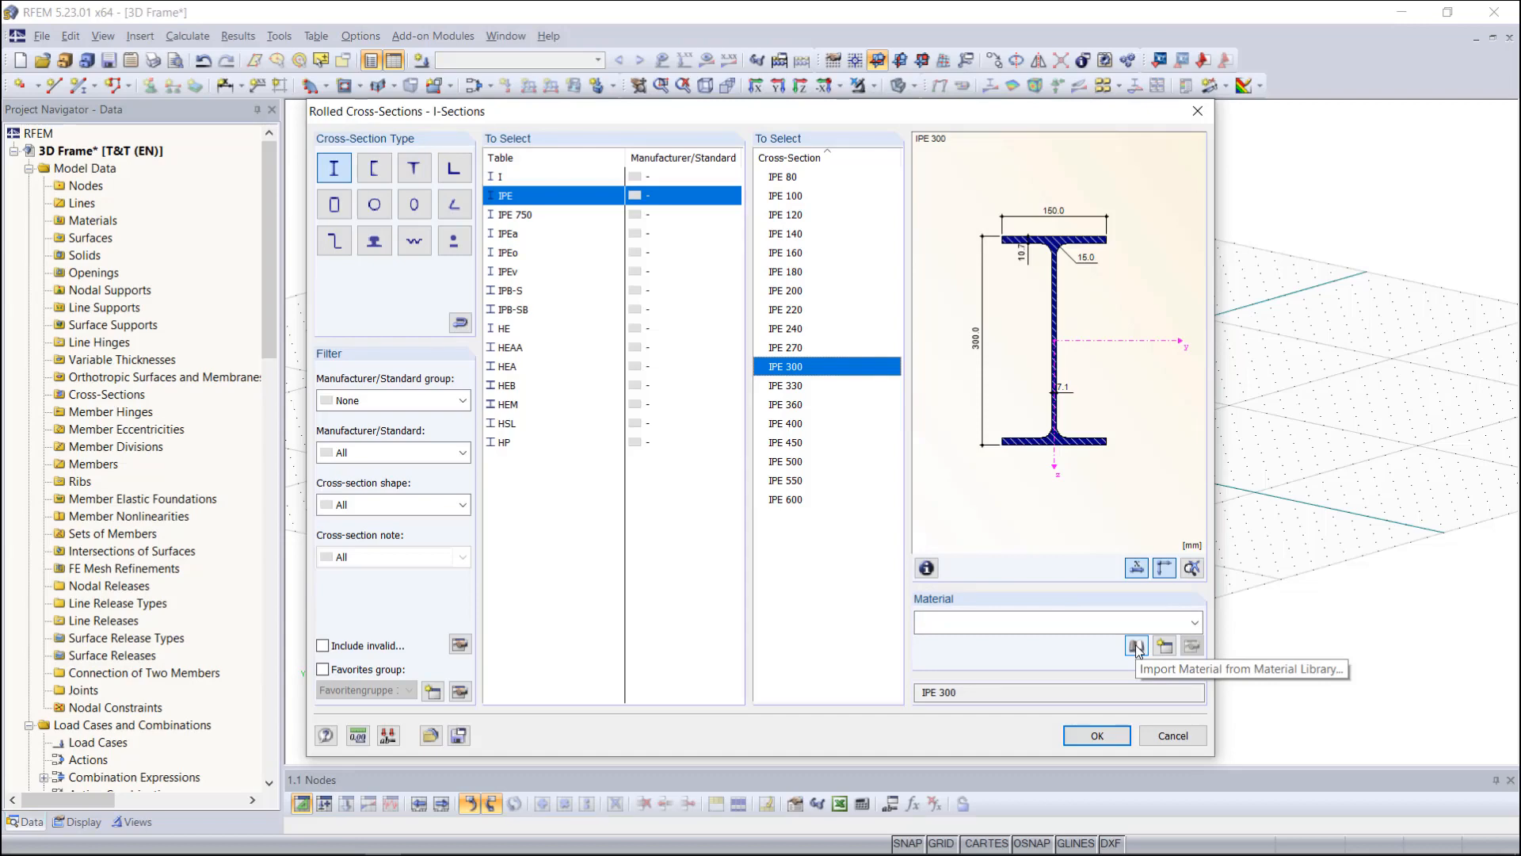
- Assign Steel S 235 (DIN EN 1993-1-1:2010-12) from the material library to the column section and accept the new cross-section
left_click(1136, 647)
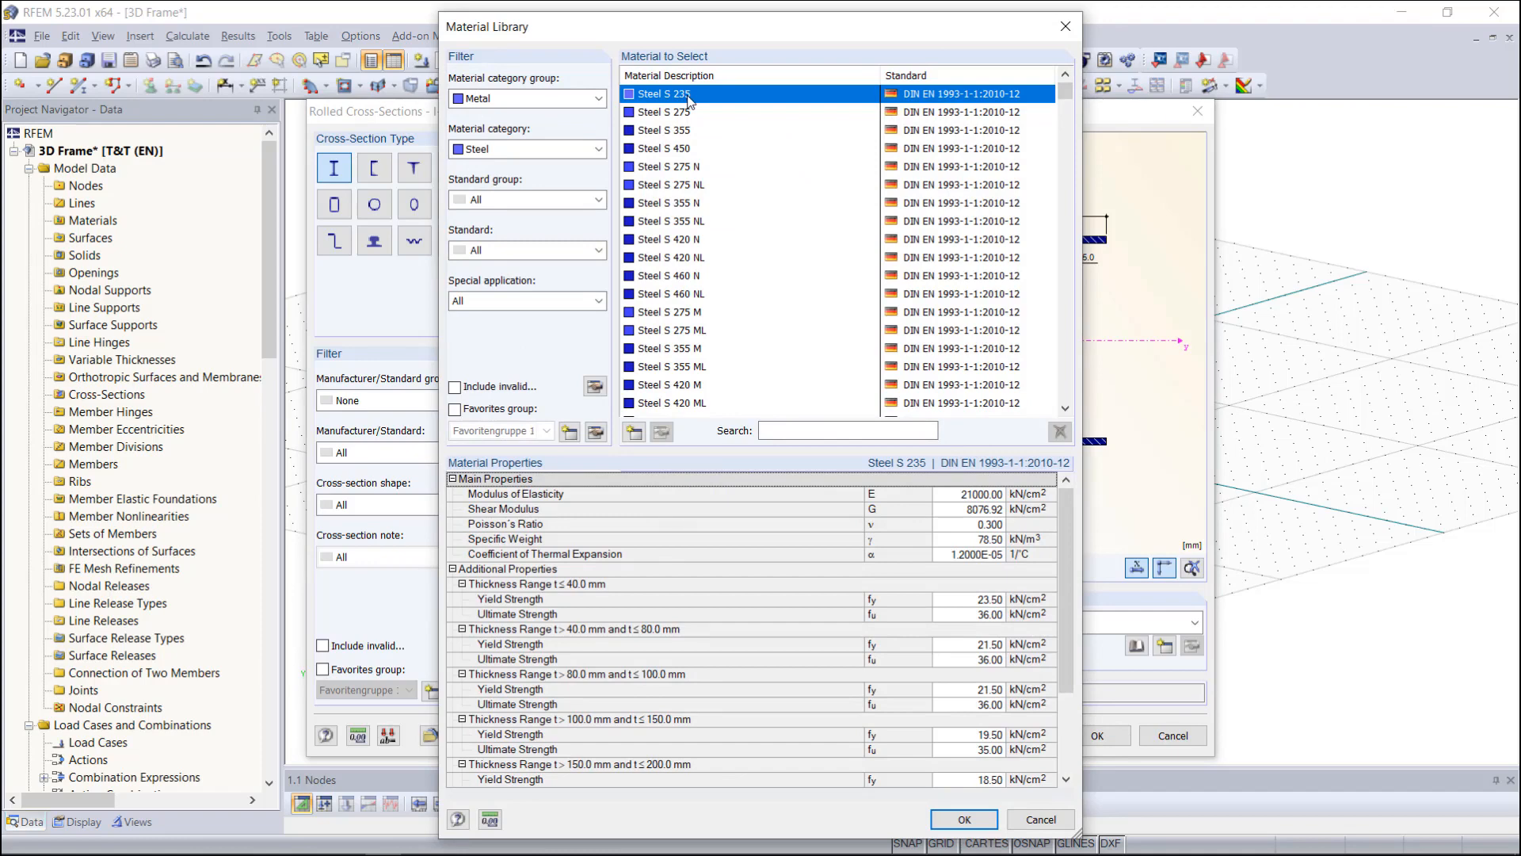
left_click(960, 819)
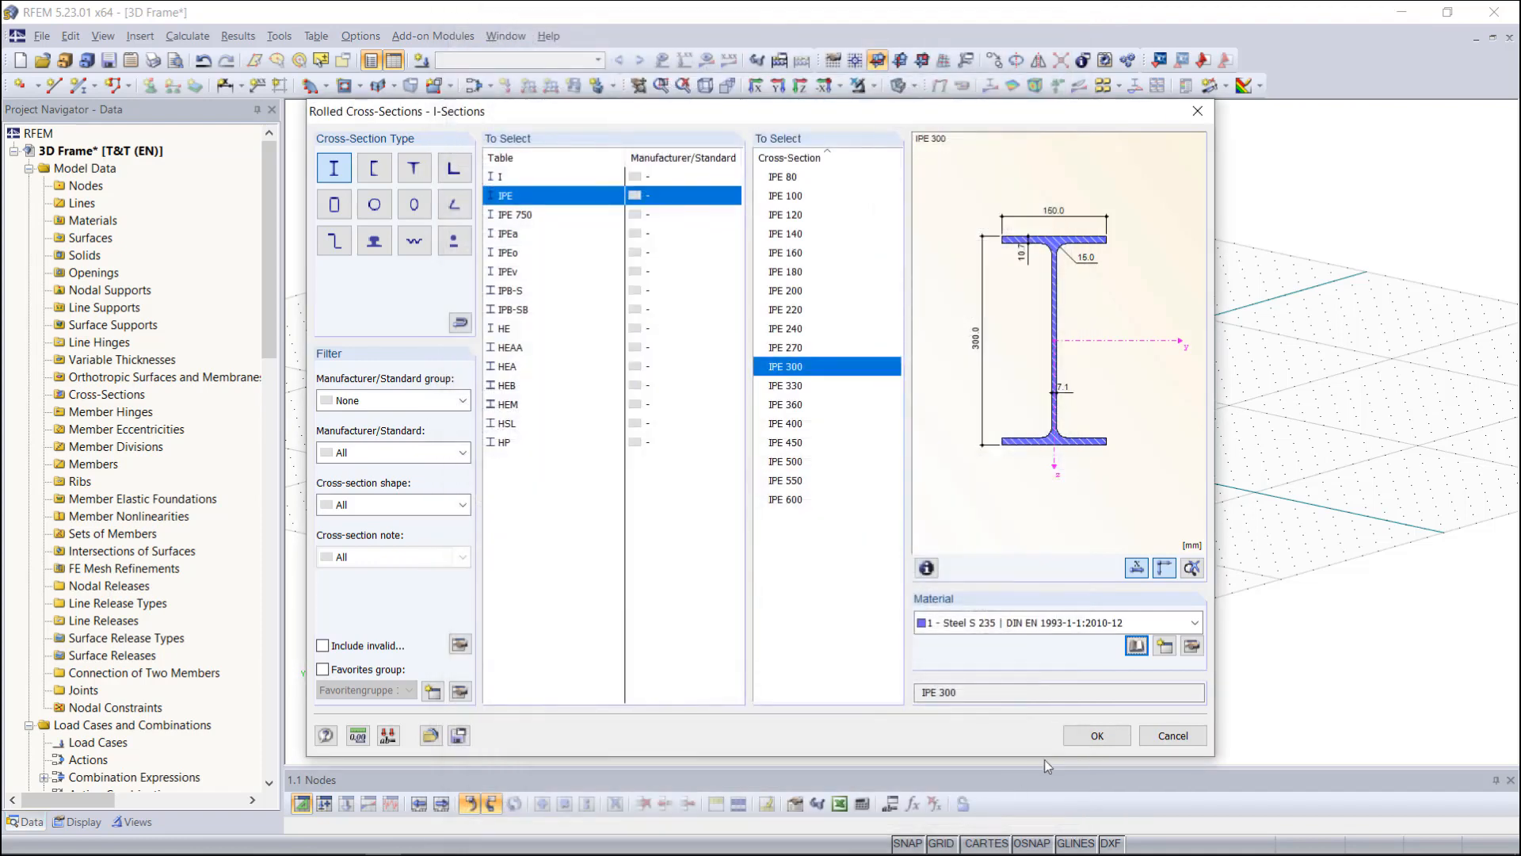
left_click(1098, 735)
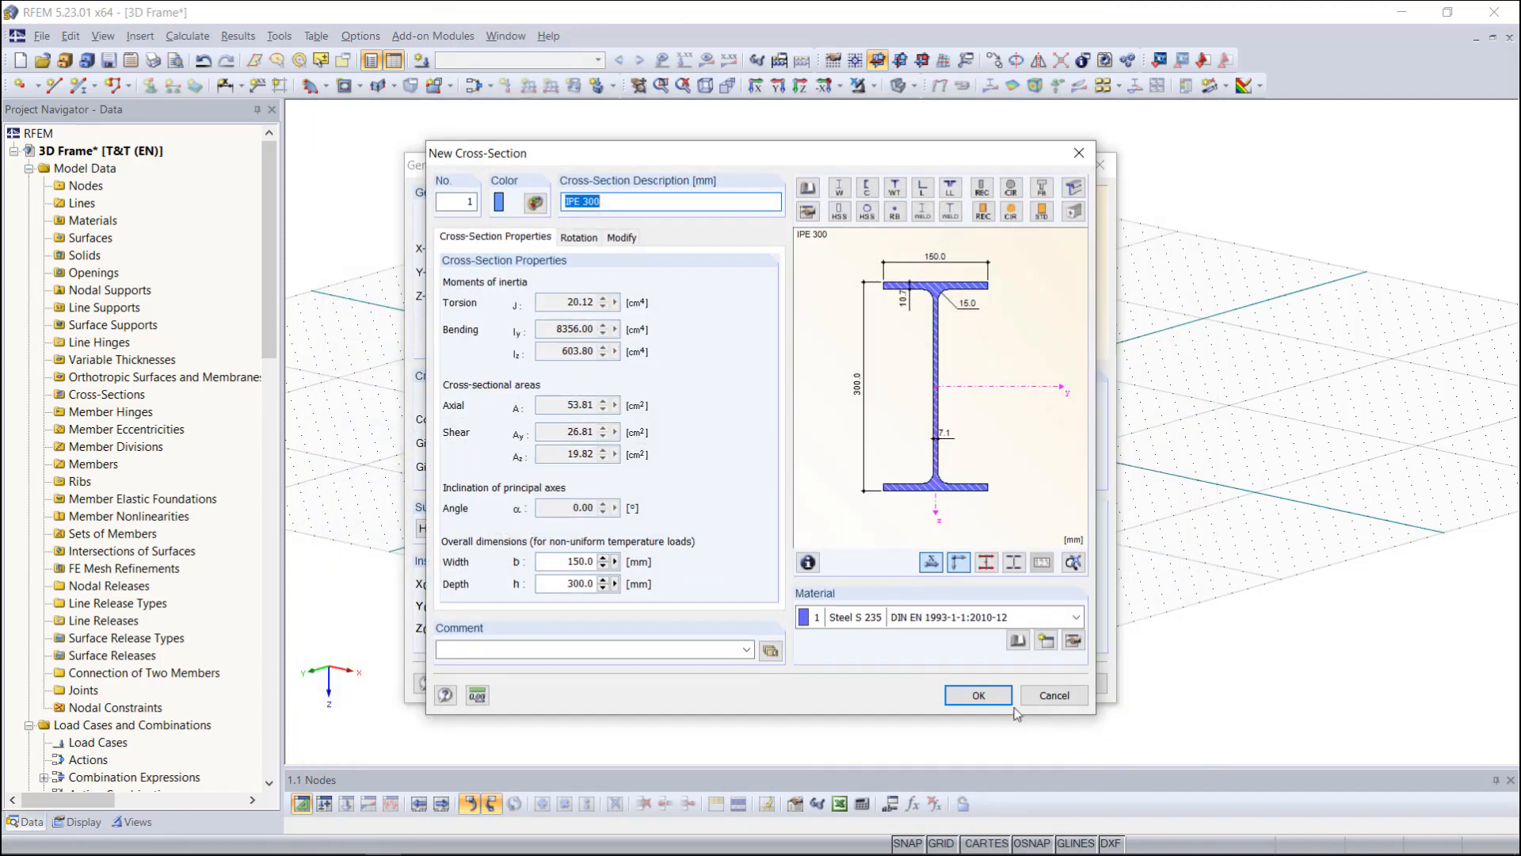
left_click(987, 697)
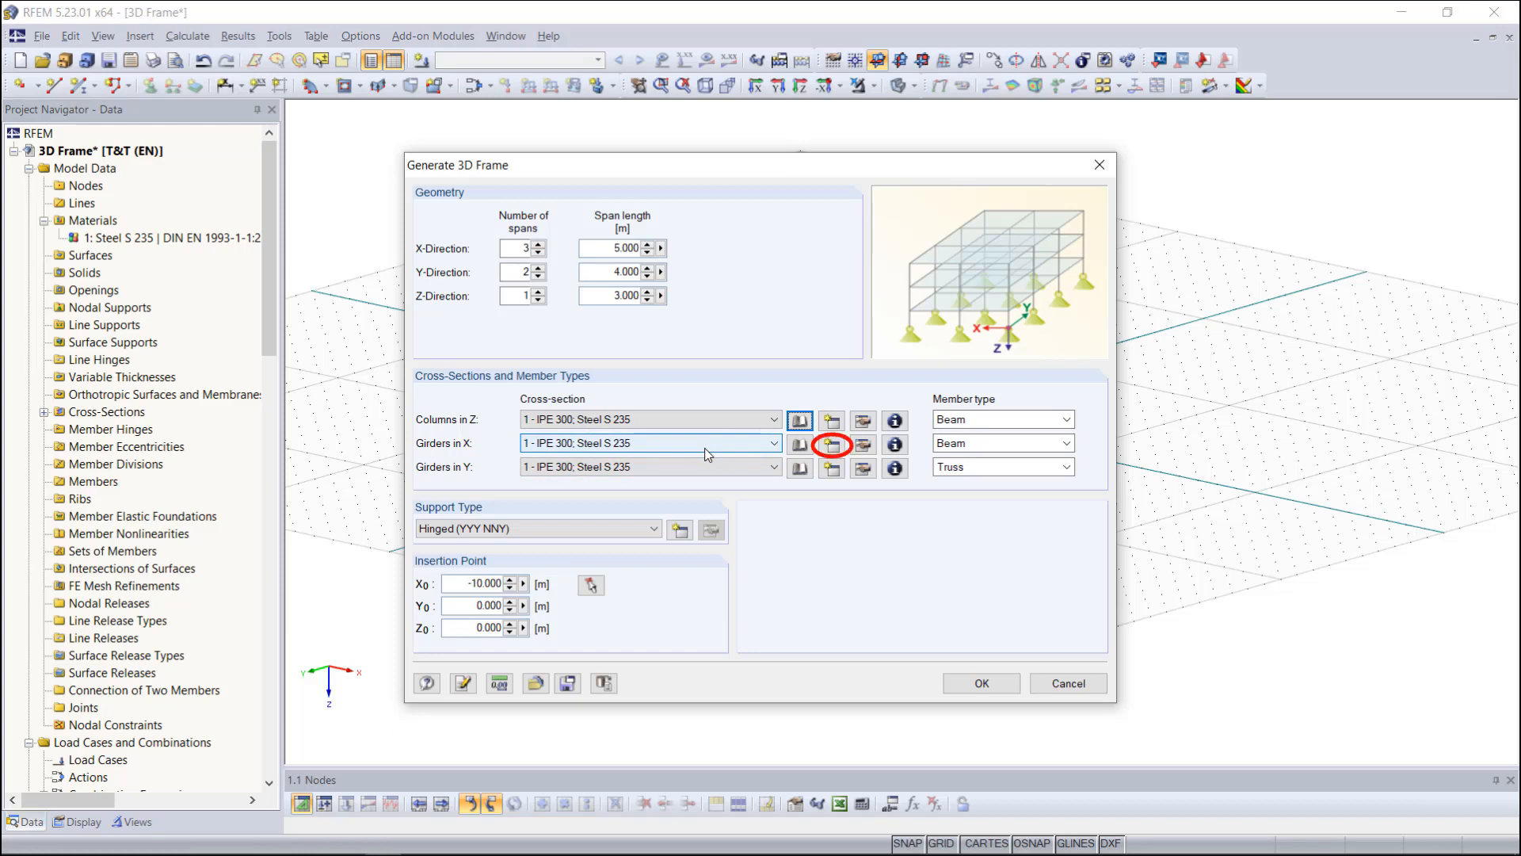
- Create the new cross-sections IPE 240 for the girders in X and HEA 120 for the girders in Y
left_click(831, 444)
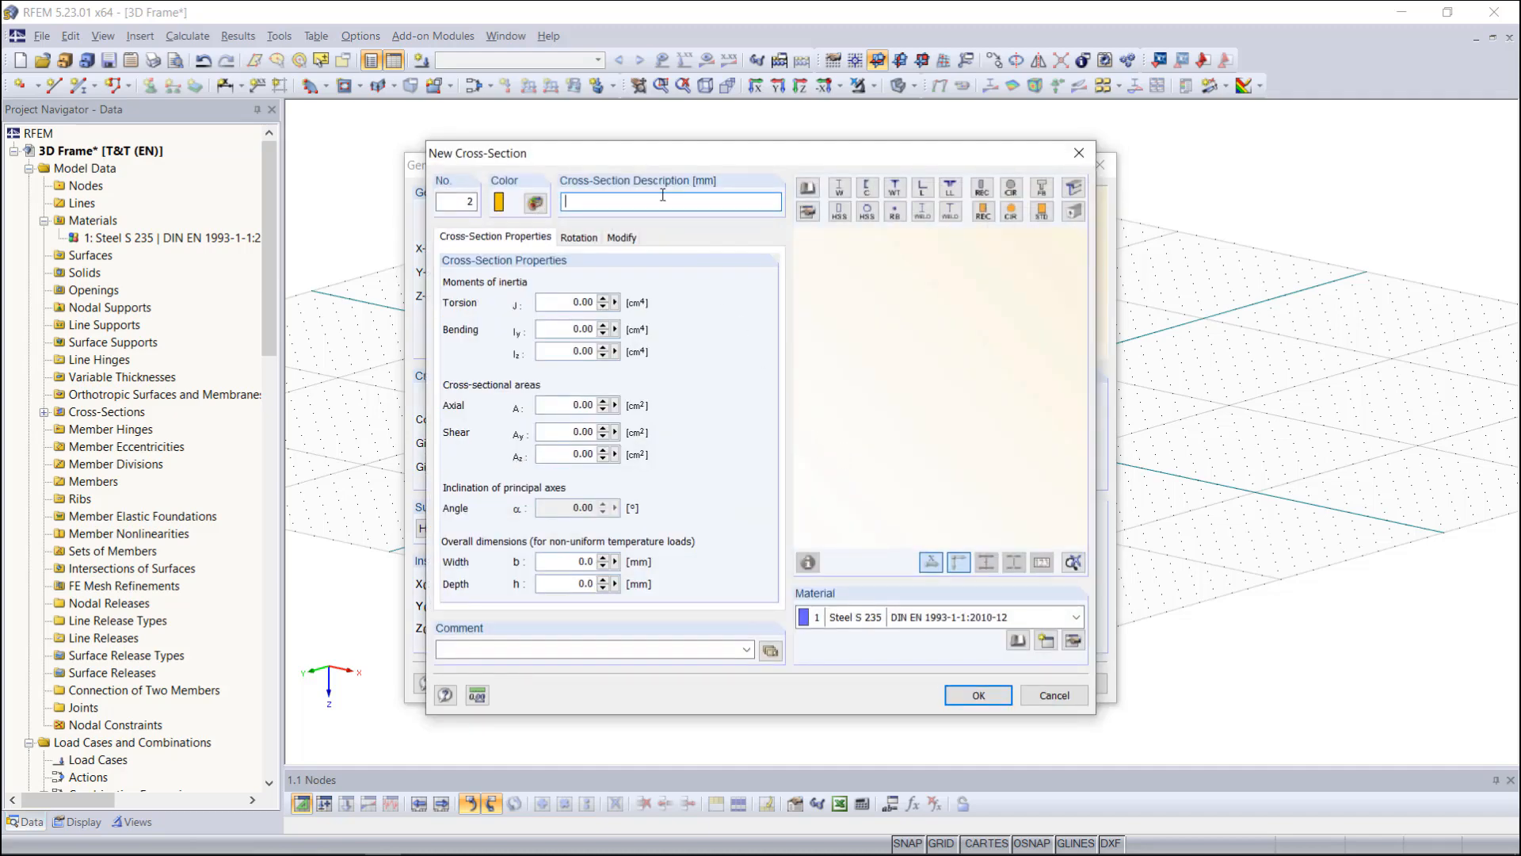
type("IPE 240")
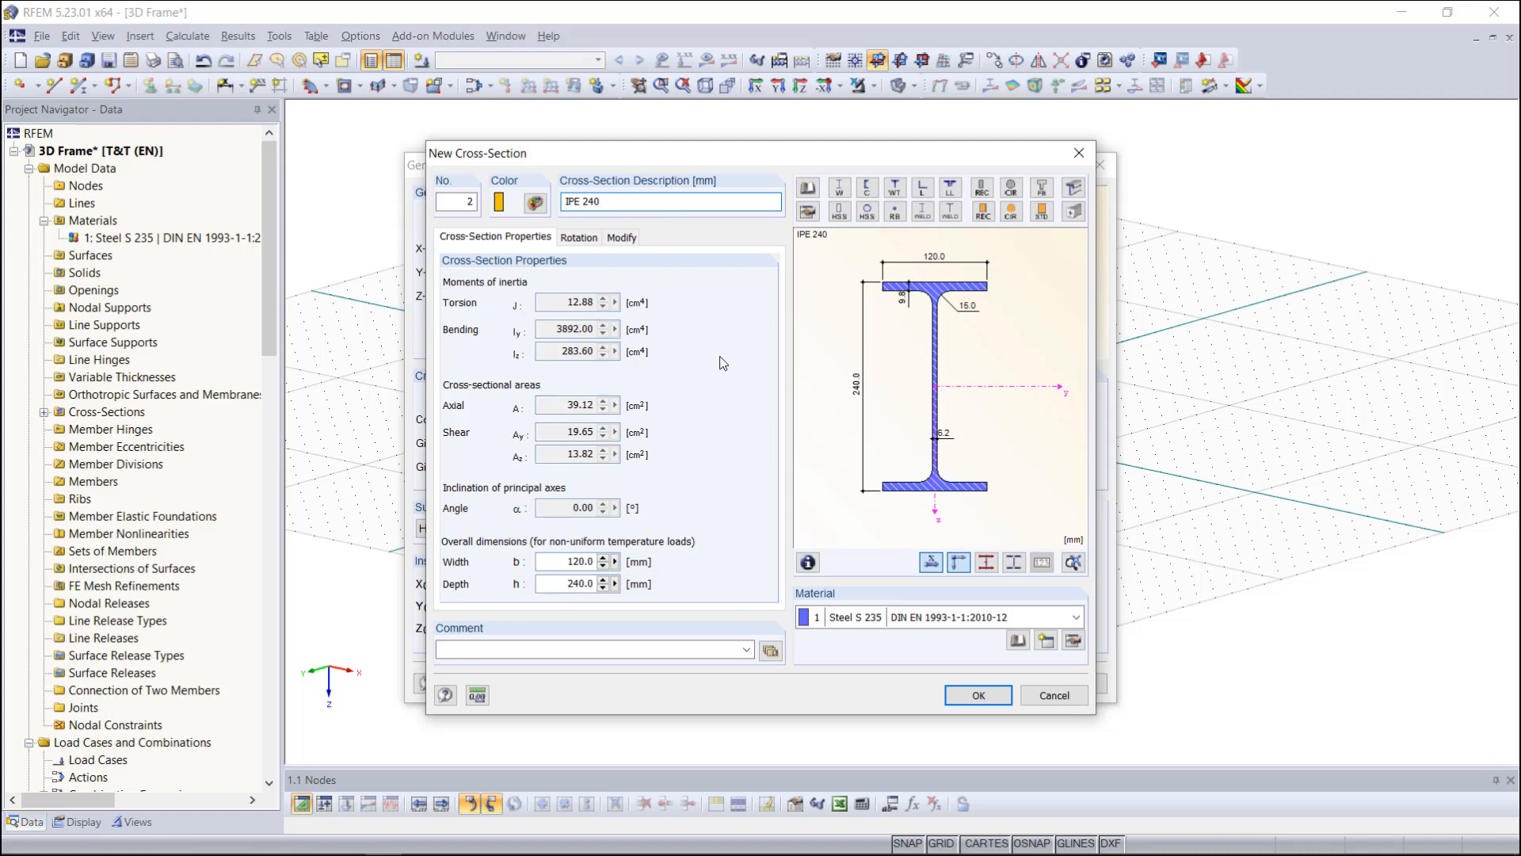
left_click(973, 698)
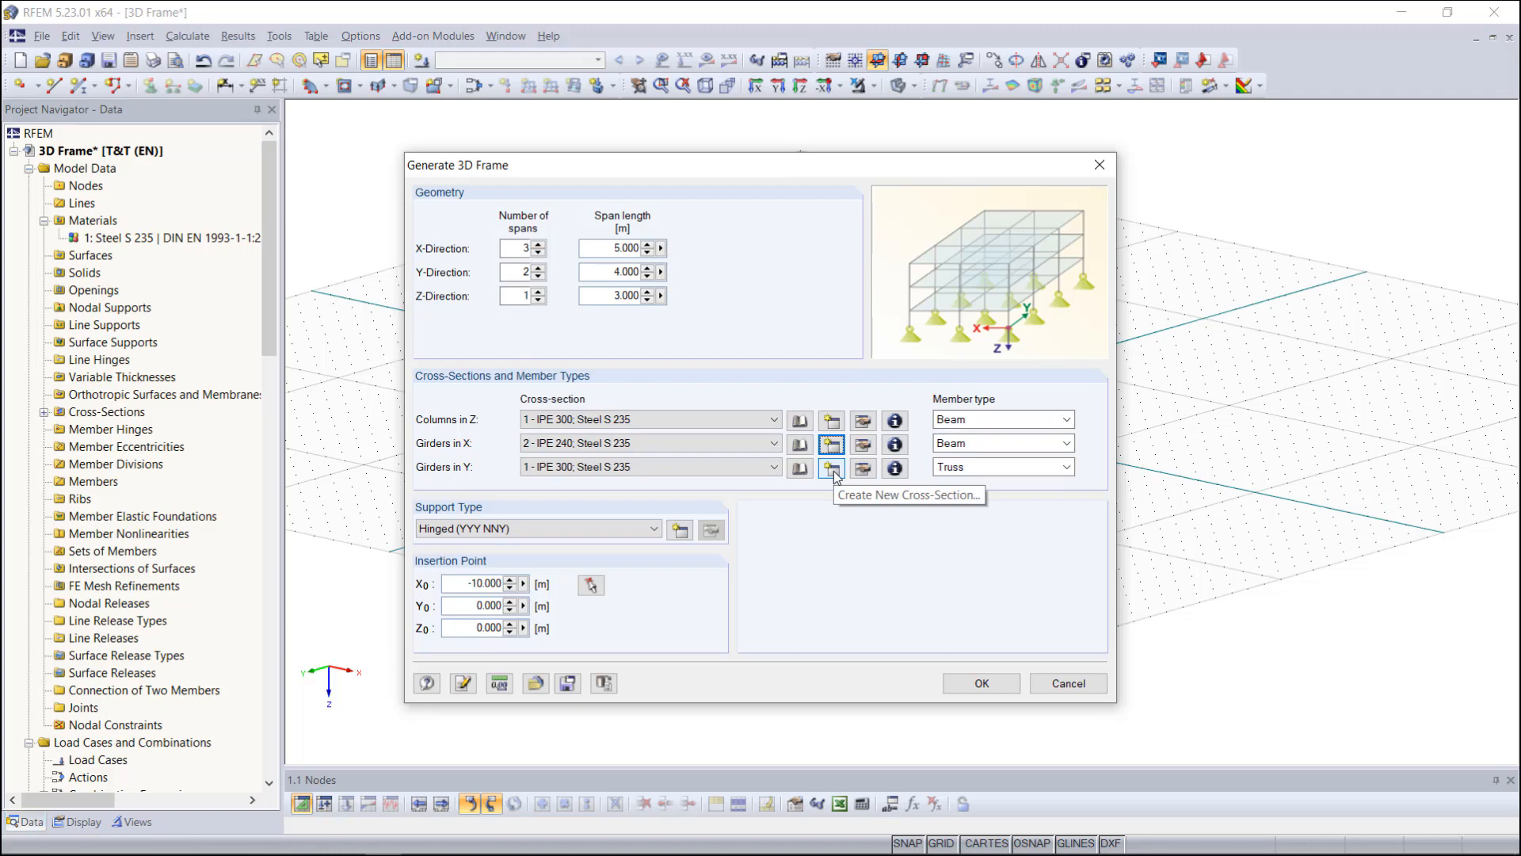
left_click(832, 470)
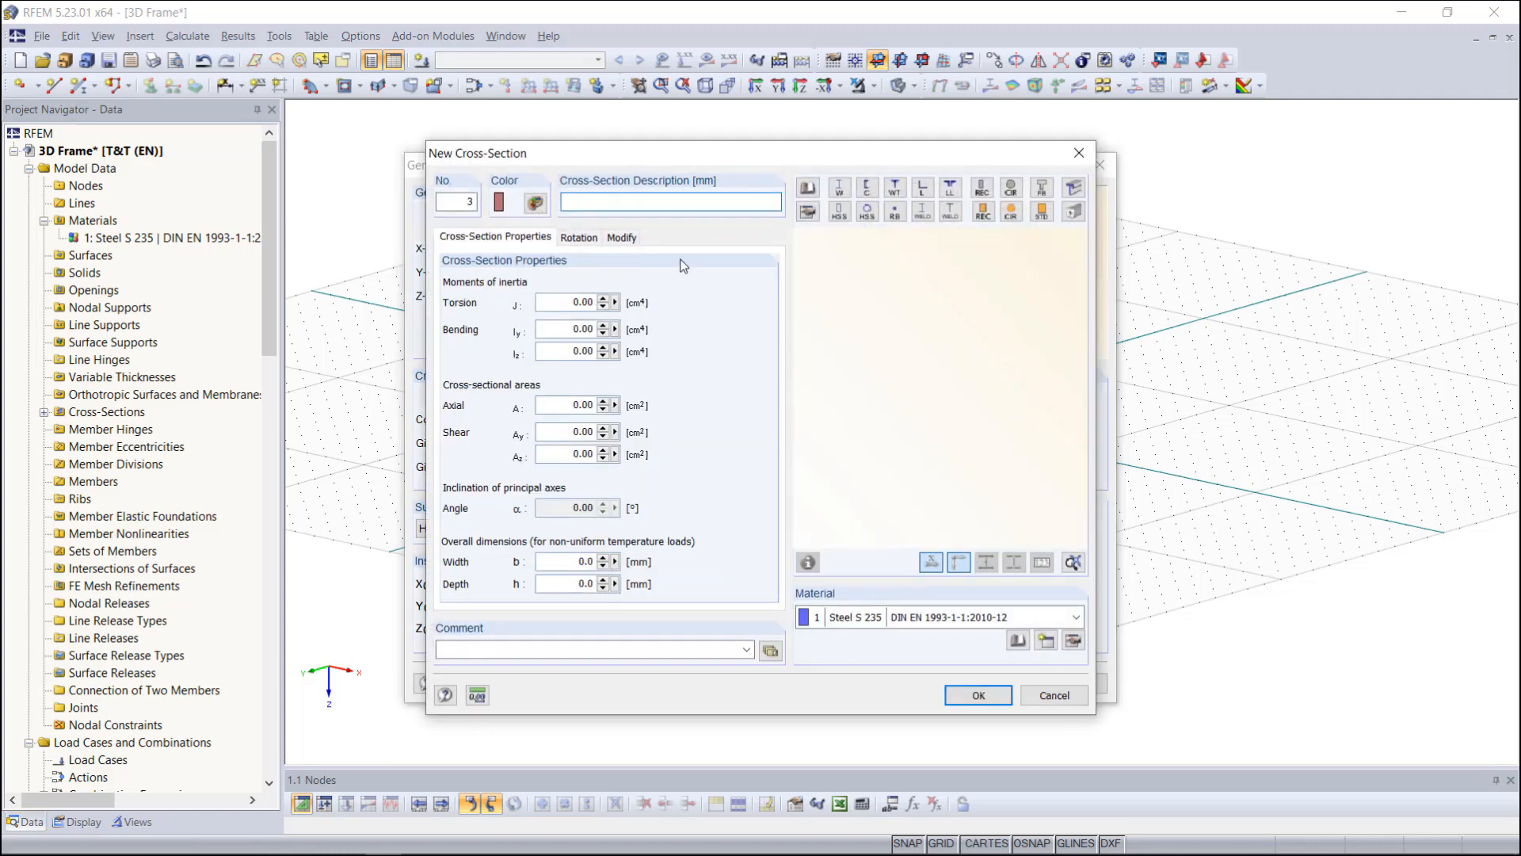
type("HEA 120")
left_click(979, 695)
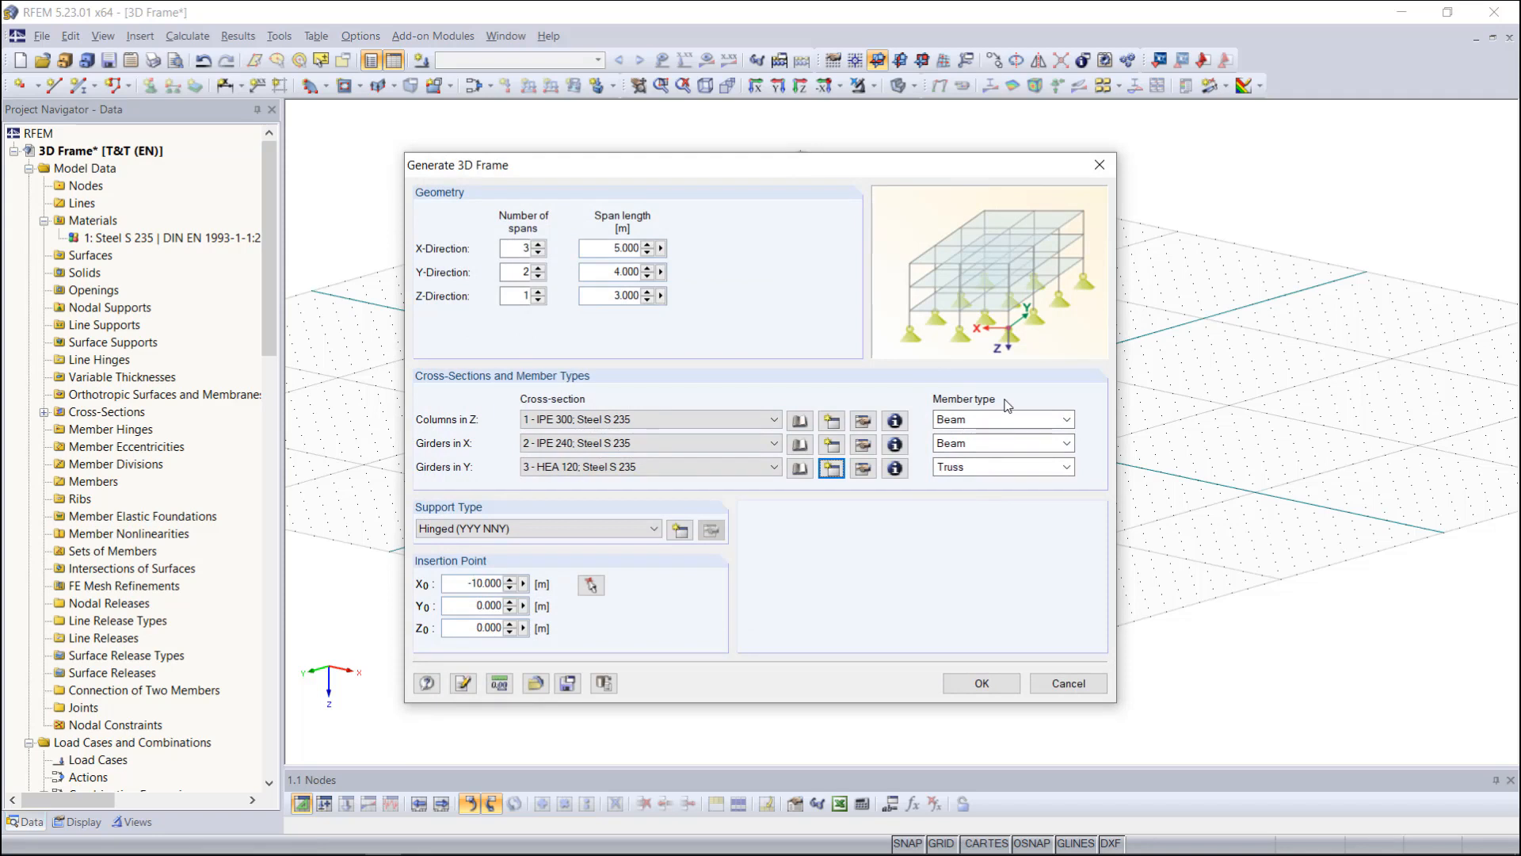
- Examine the member types offered for the columns, the support type choices and the settings for a new nodal support
left_click(1046, 421)
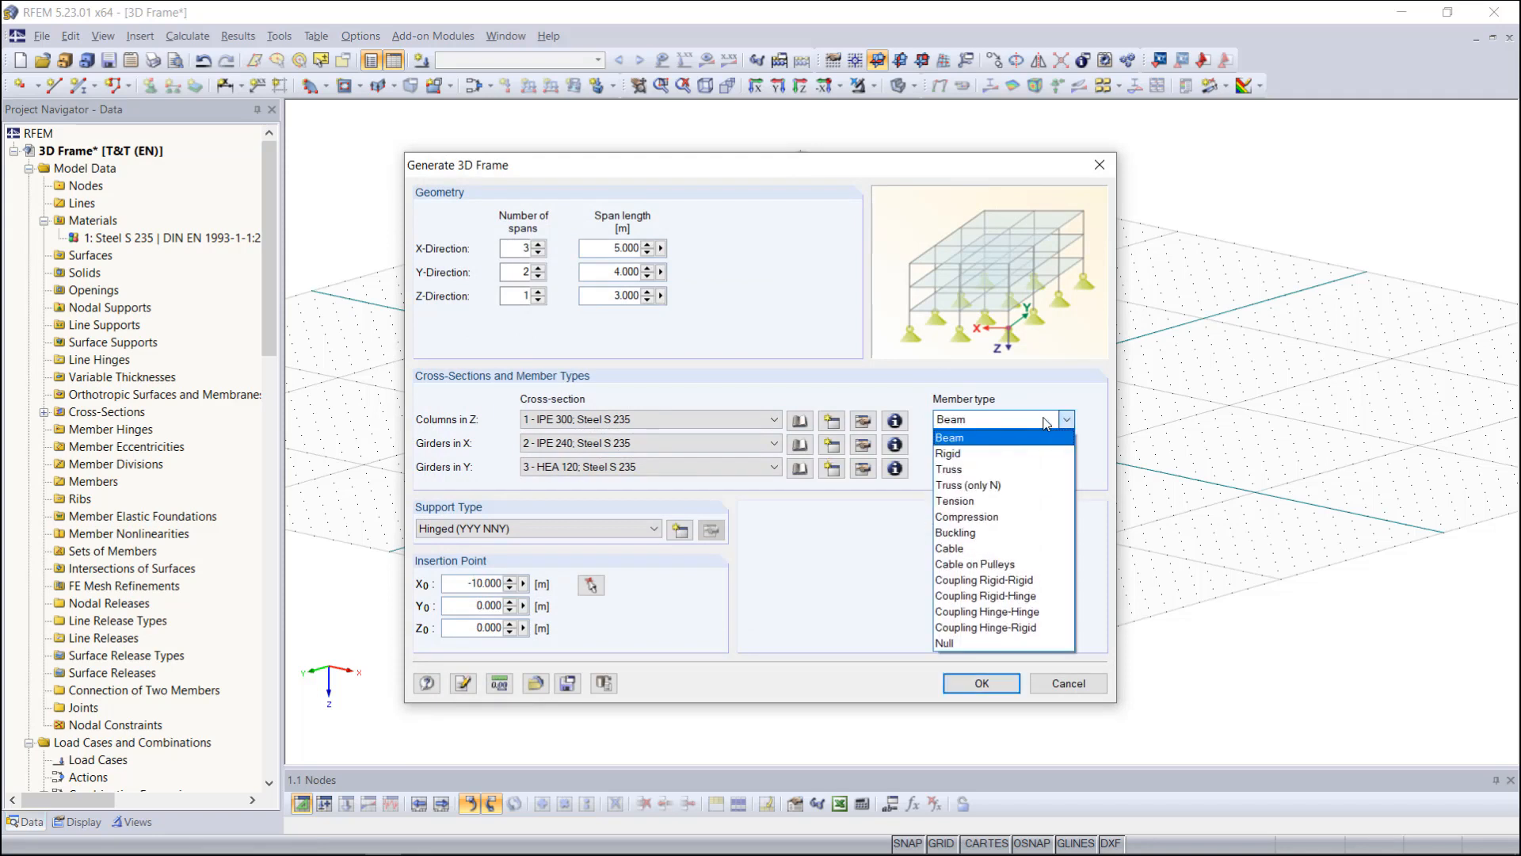
left_click(1046, 421)
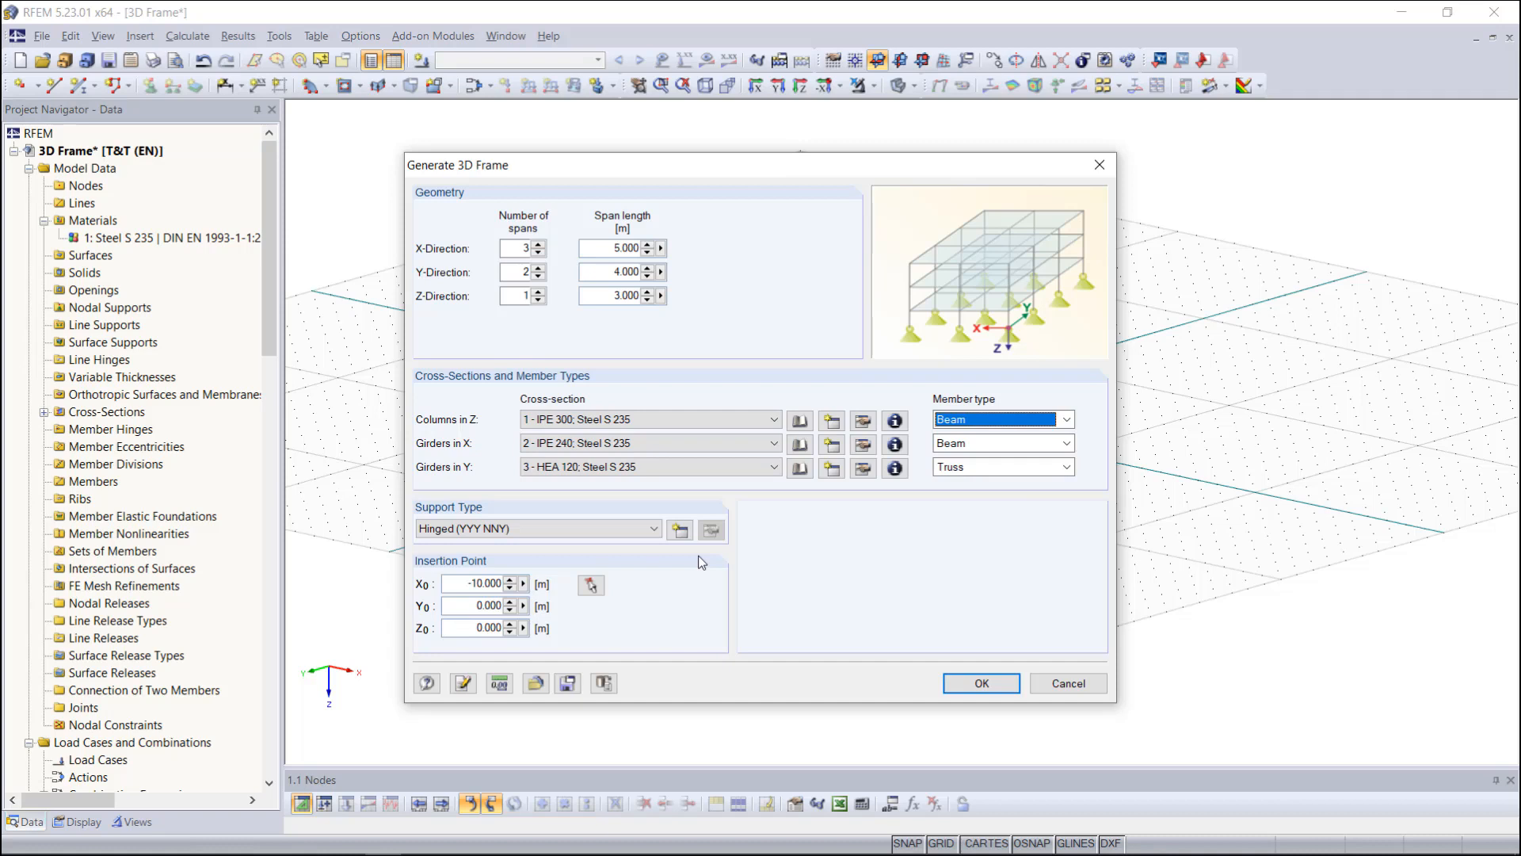
left_click(655, 529)
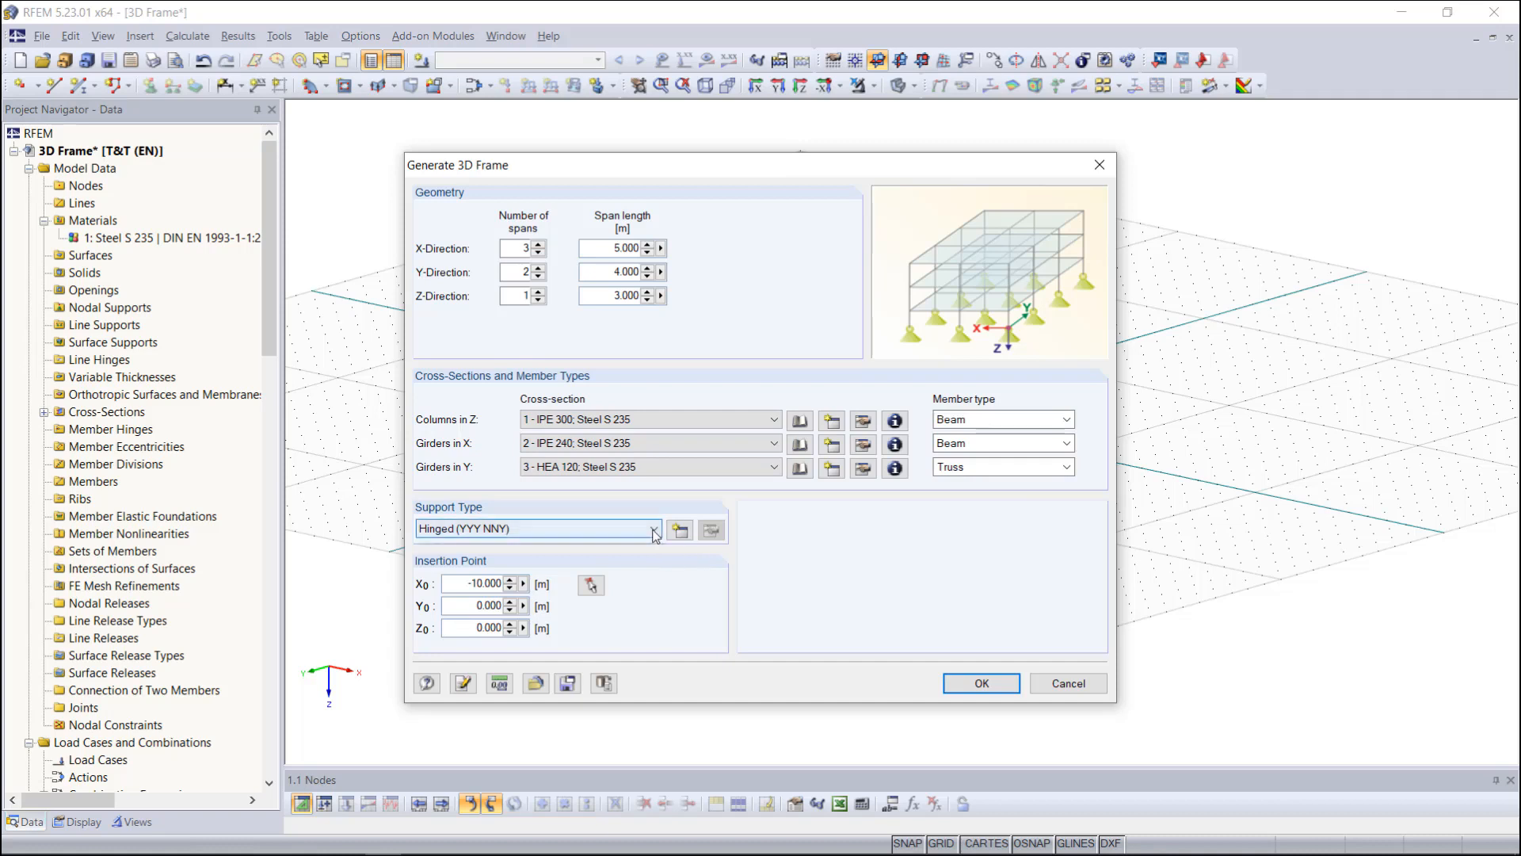
left_click(656, 532)
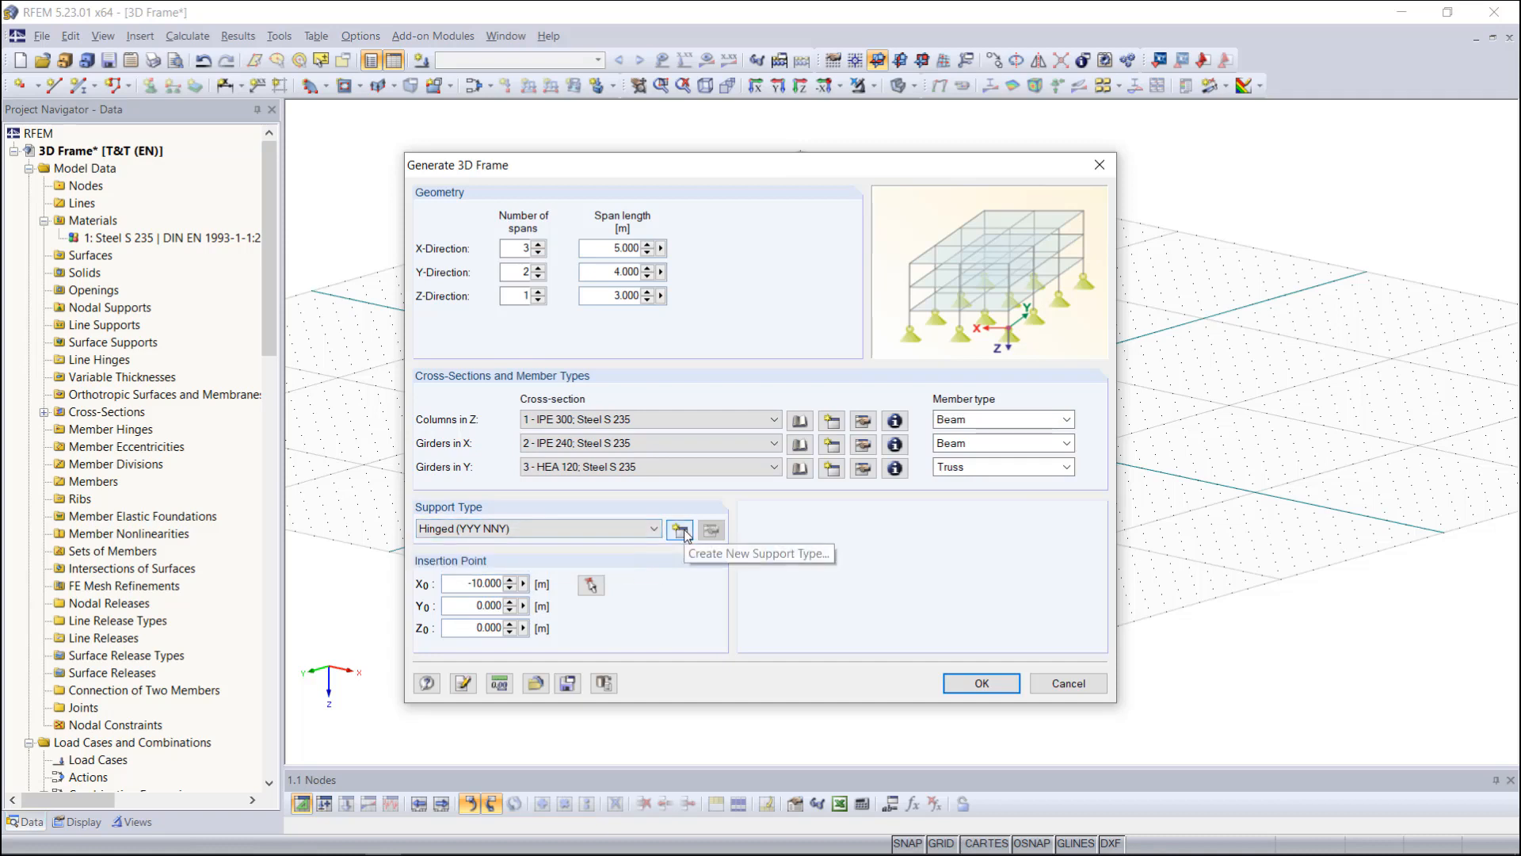
left_click(680, 531)
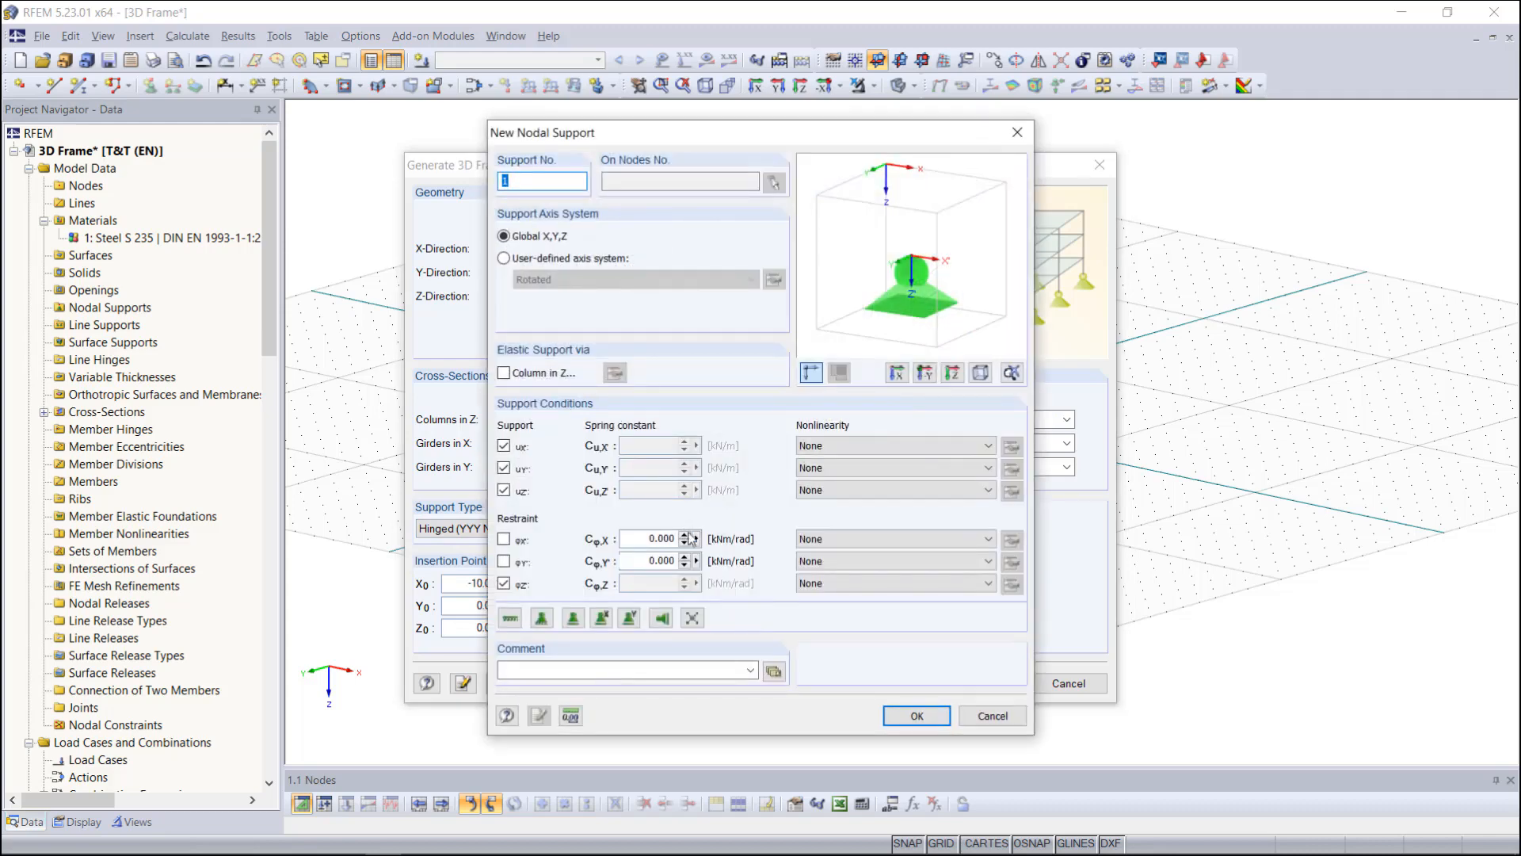
left_click(979, 717)
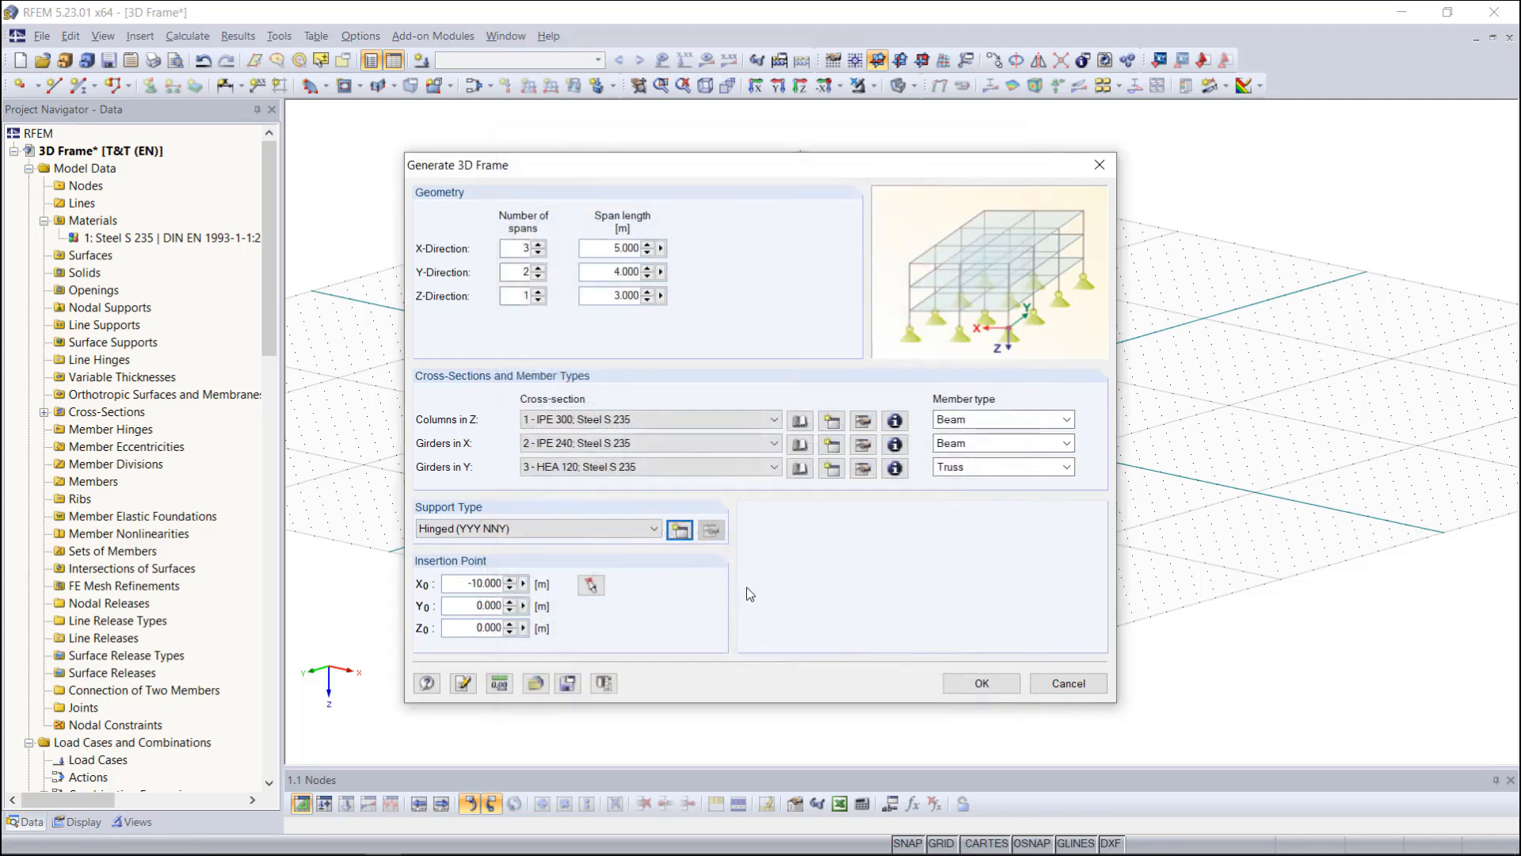
- Pick the insertion point at X -5 m, Y 0, Z 0 in the model and generate the 3D frame
left_click(590, 585)
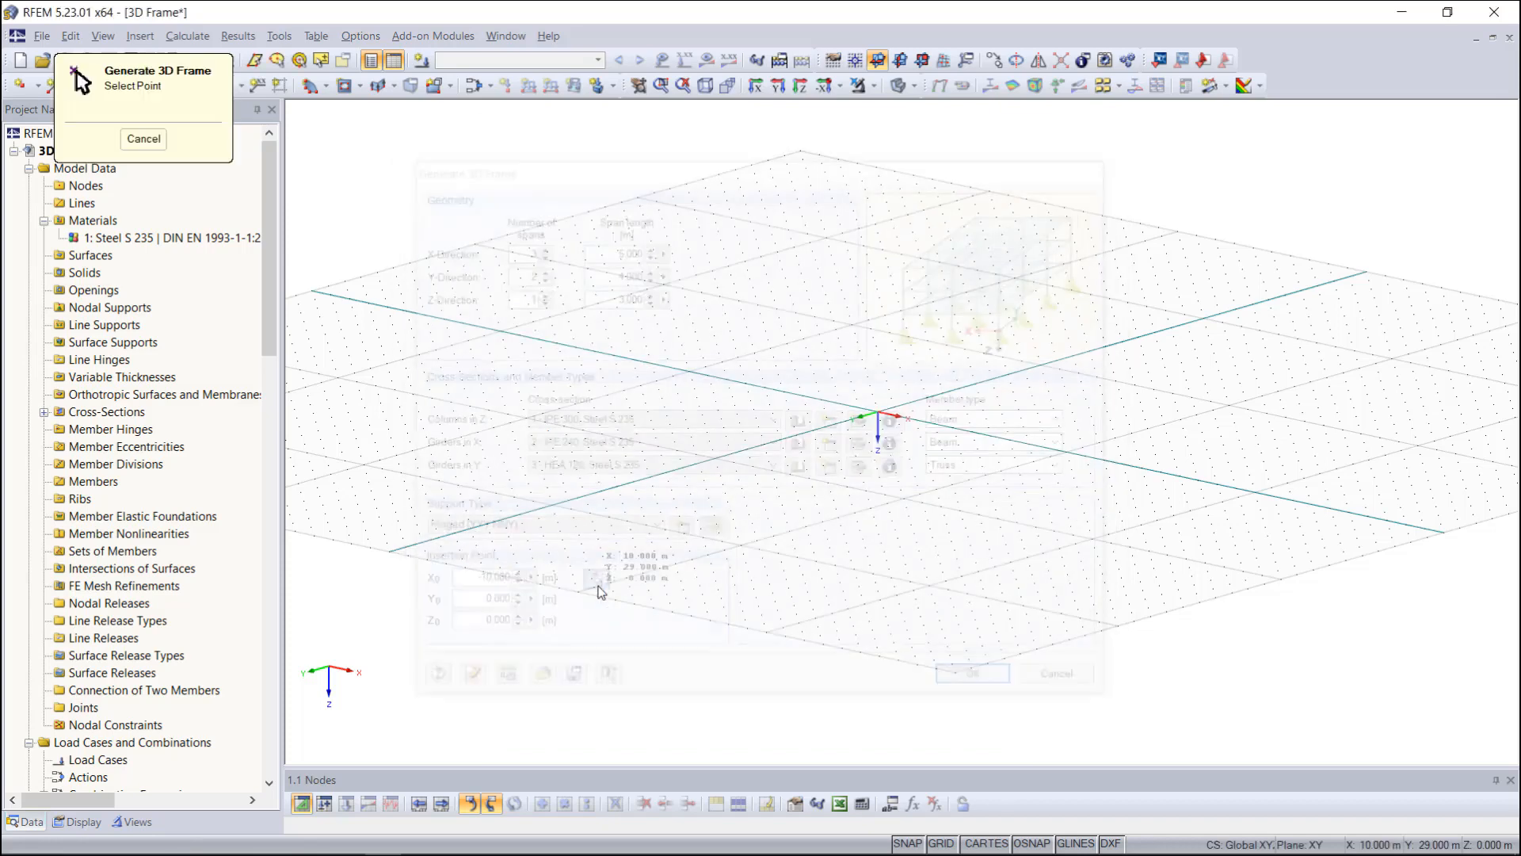
left_click(786, 388)
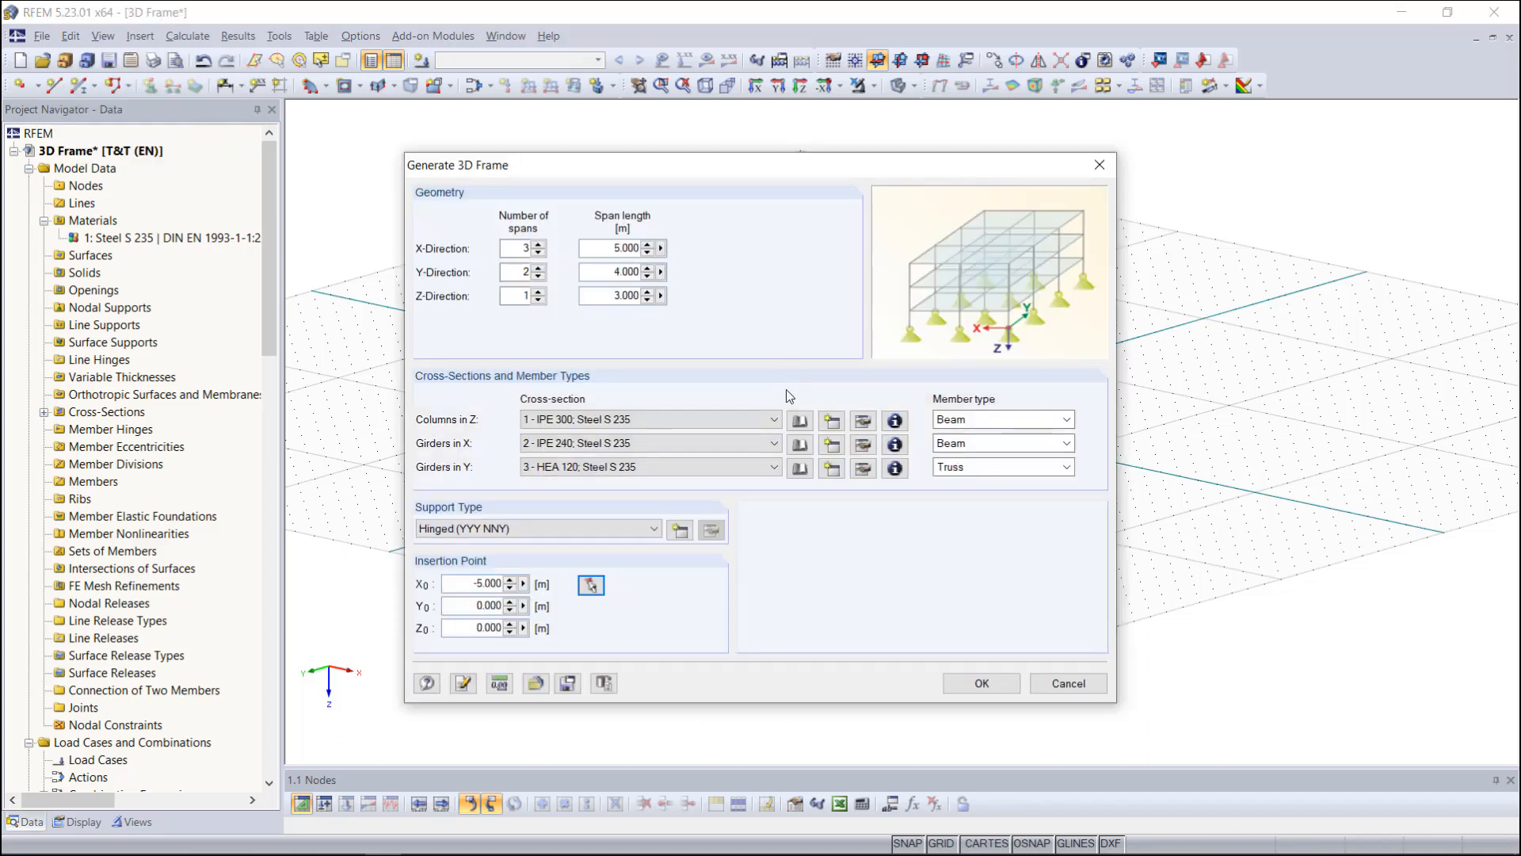
left_click(971, 686)
scroll(919, 360, "up", 3)
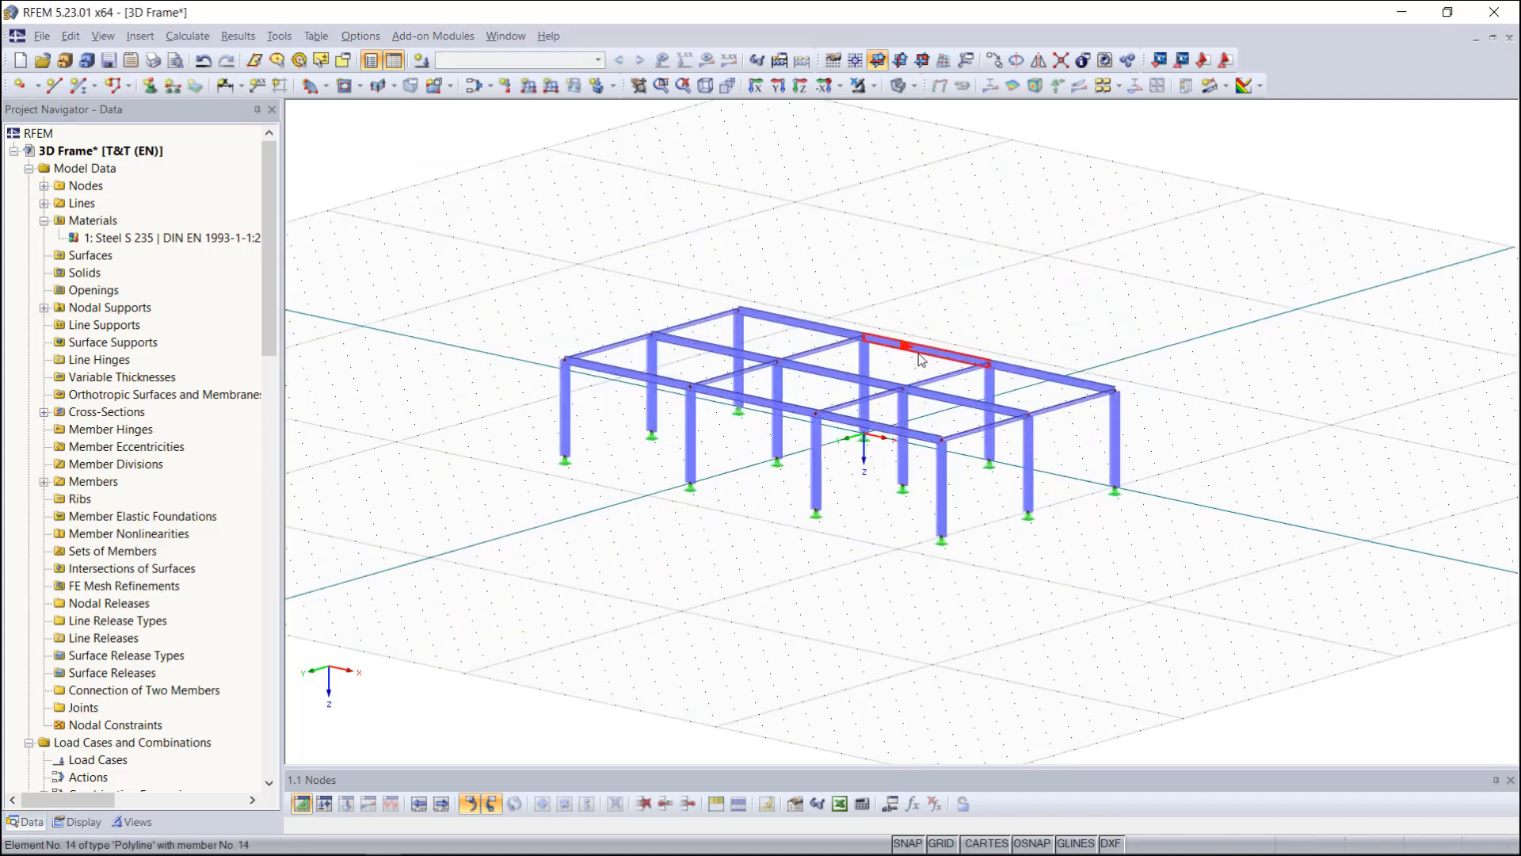
- Color the frame's members in the graphics according to their cross-section
left_click(77, 822)
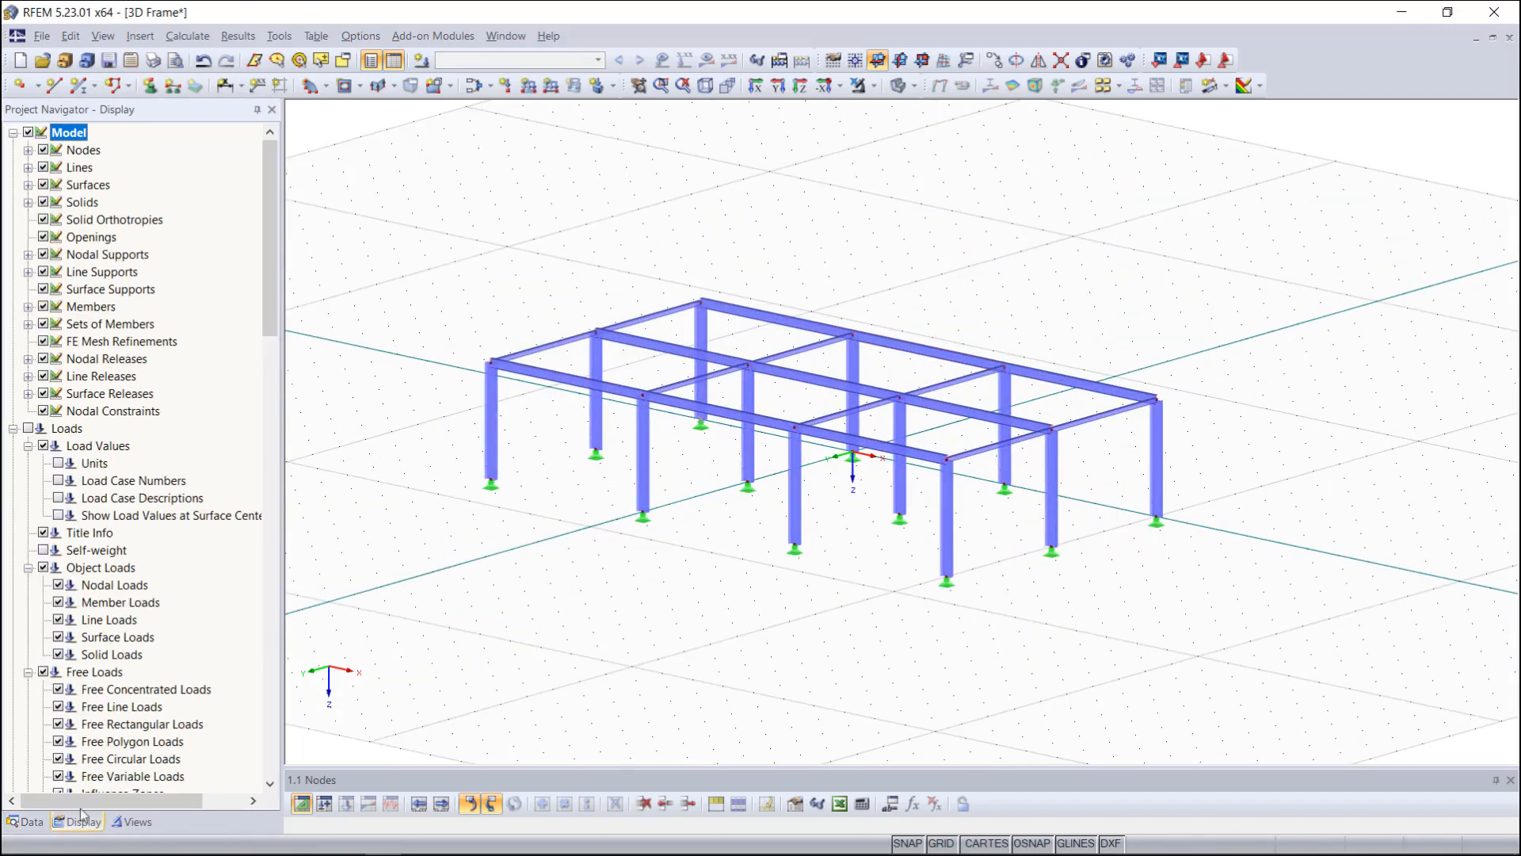
scroll(87, 711, "down", 2)
scroll(87, 711, "down", 20)
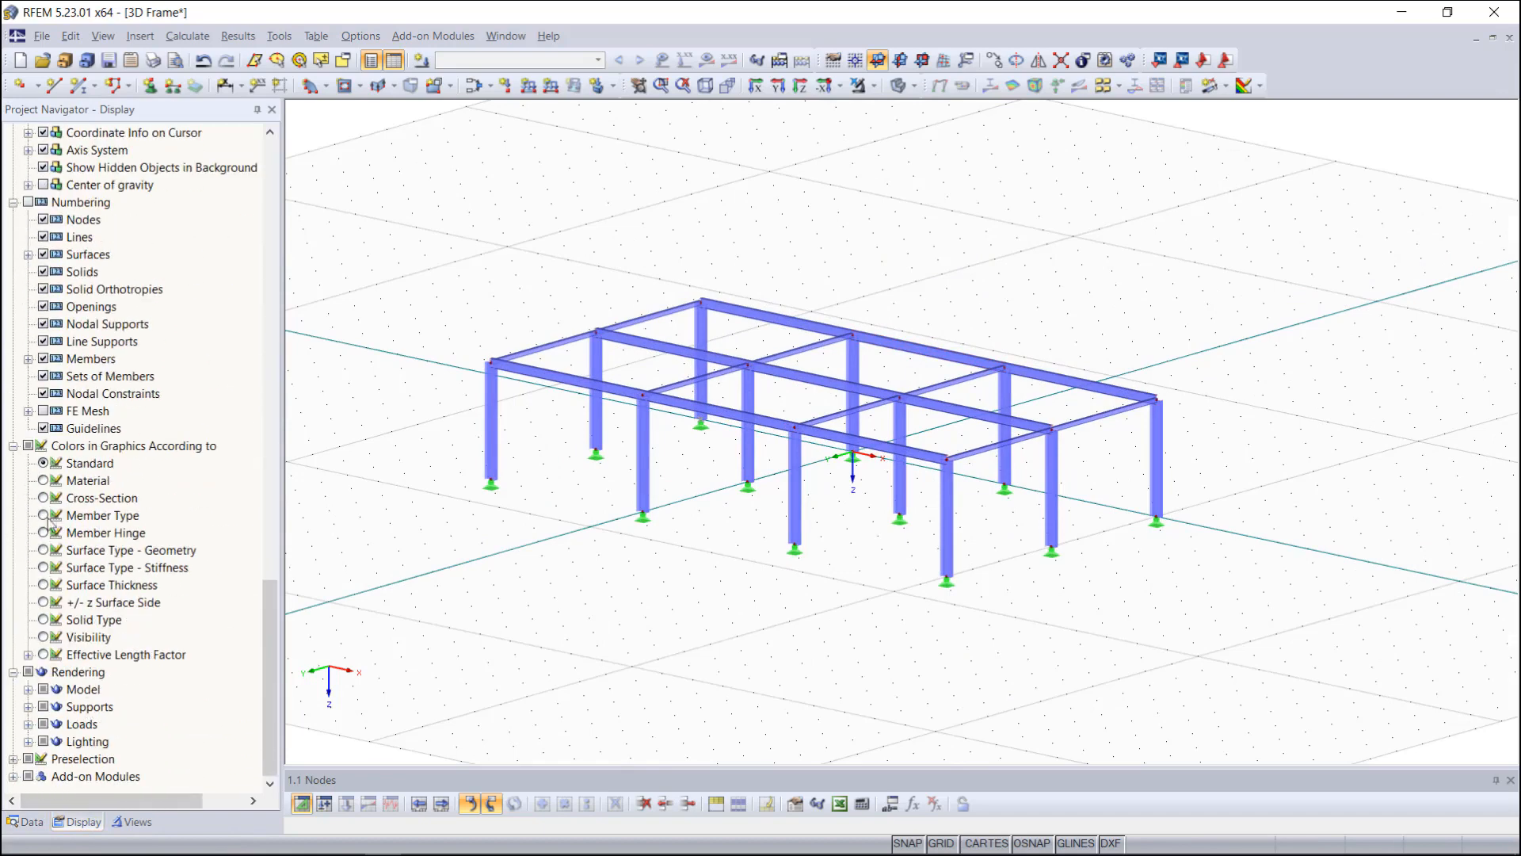
left_click(43, 498)
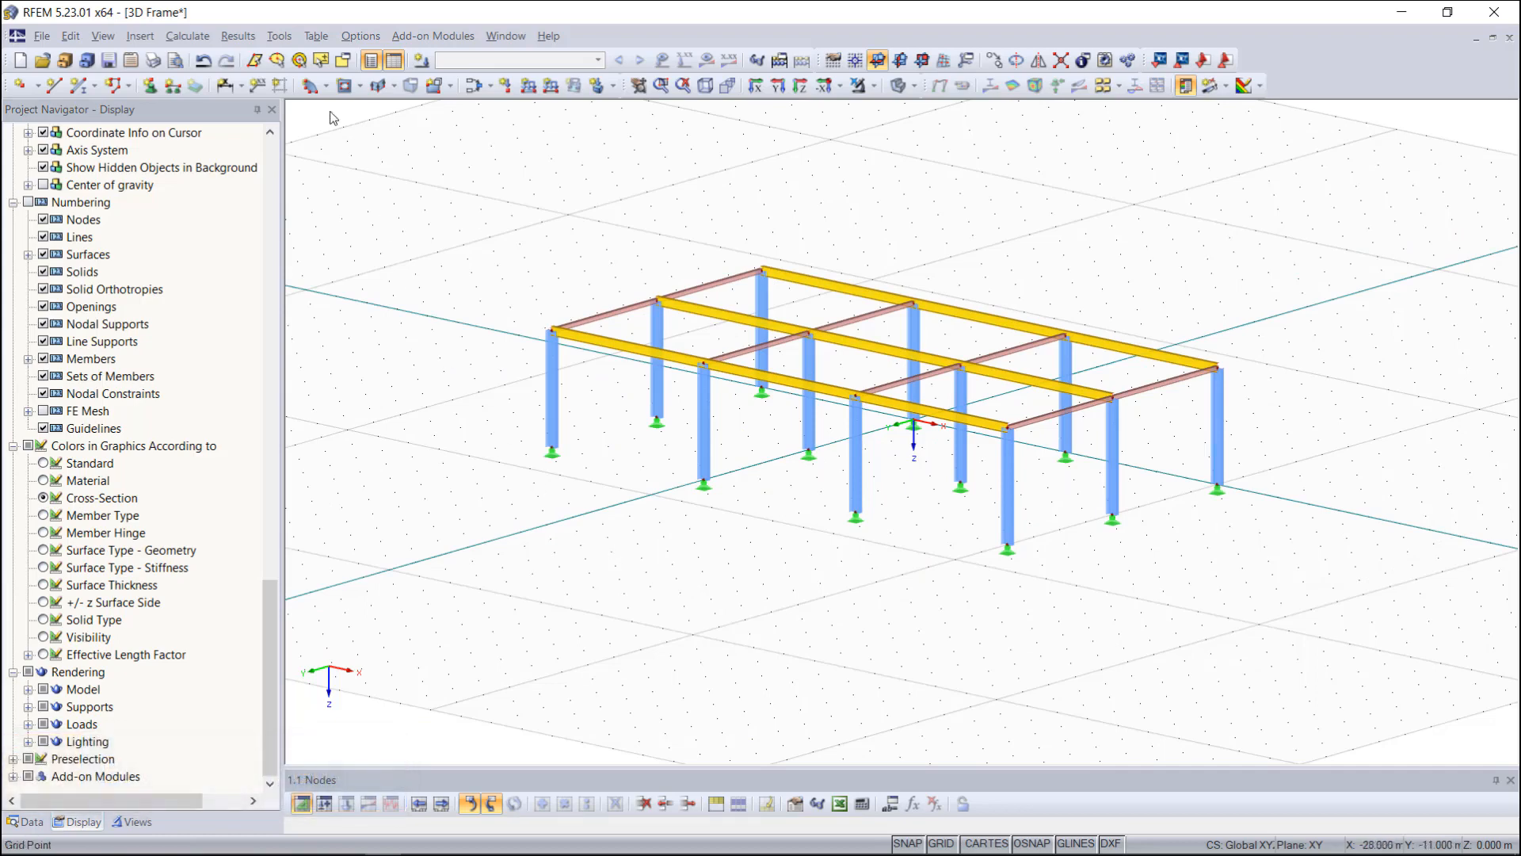
- Start generating tension bracing in cells and create the new cross-section RD 20 in Steel S 235 for the bracing members
left_click(278, 36)
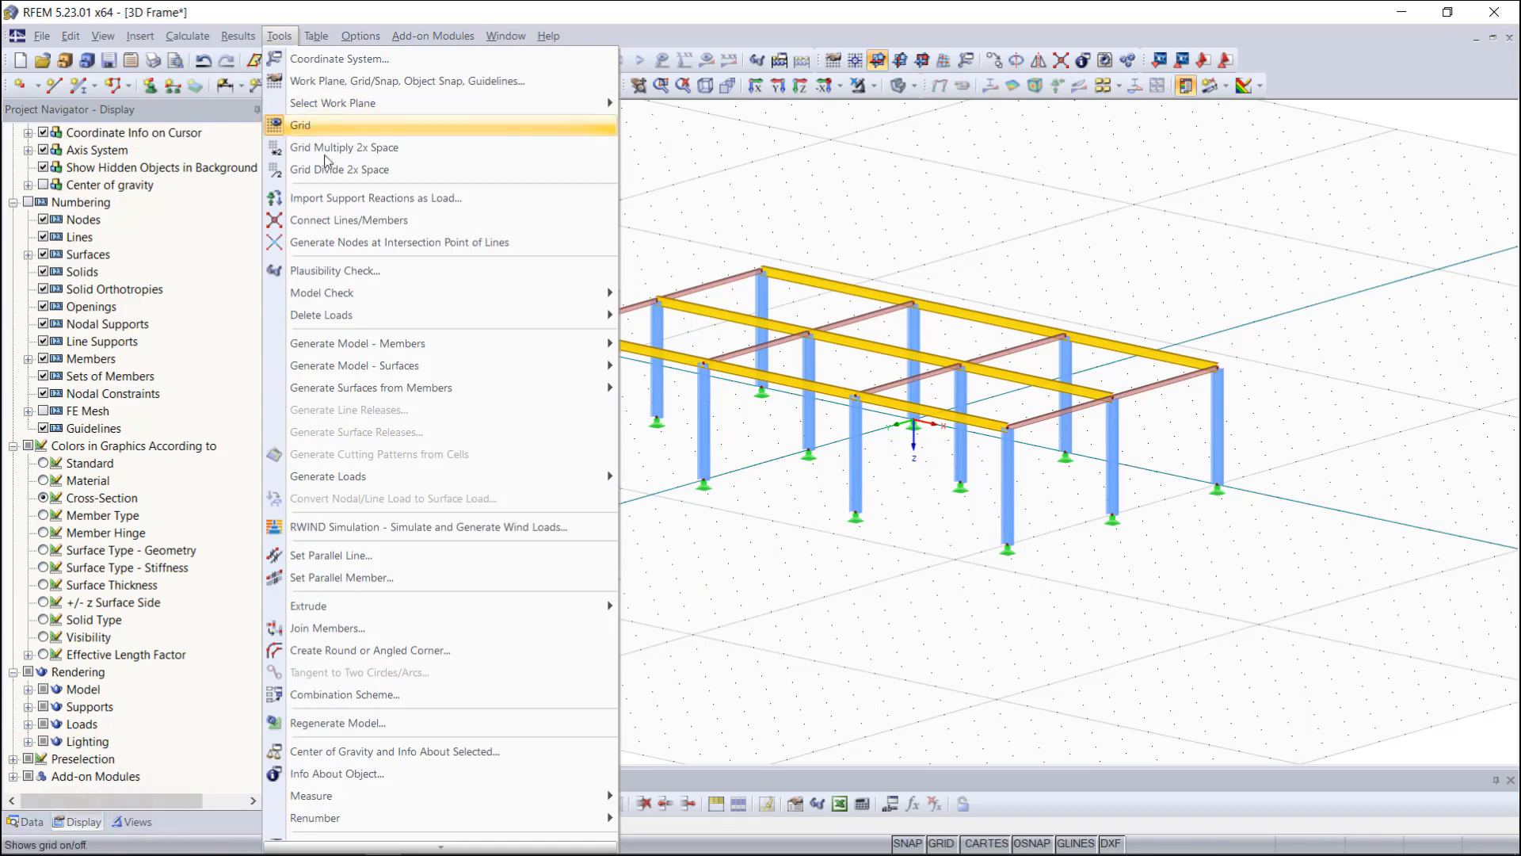
mouse_move(479, 346)
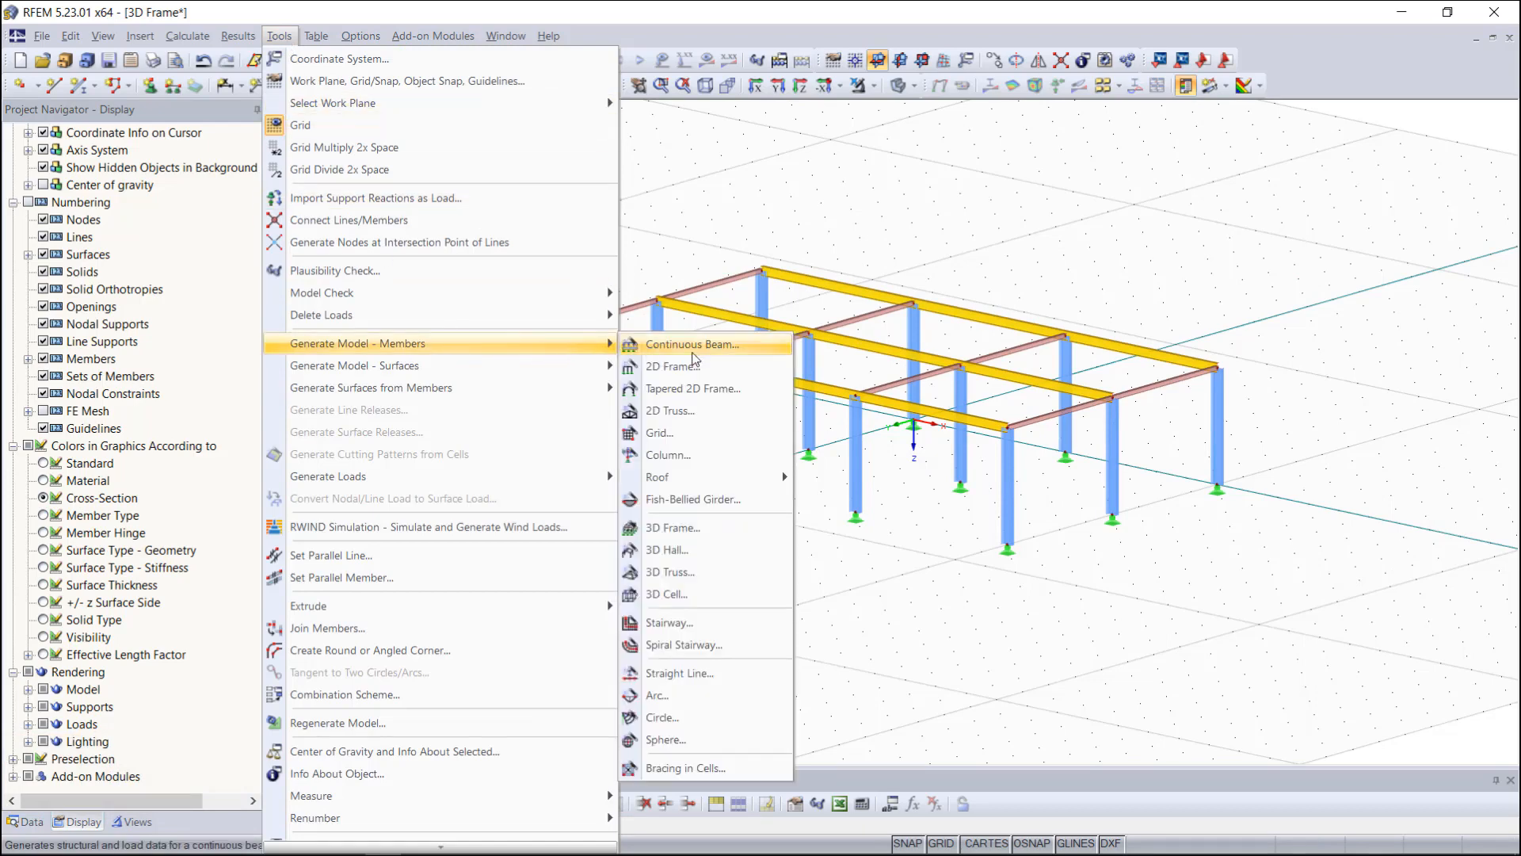
left_click(724, 767)
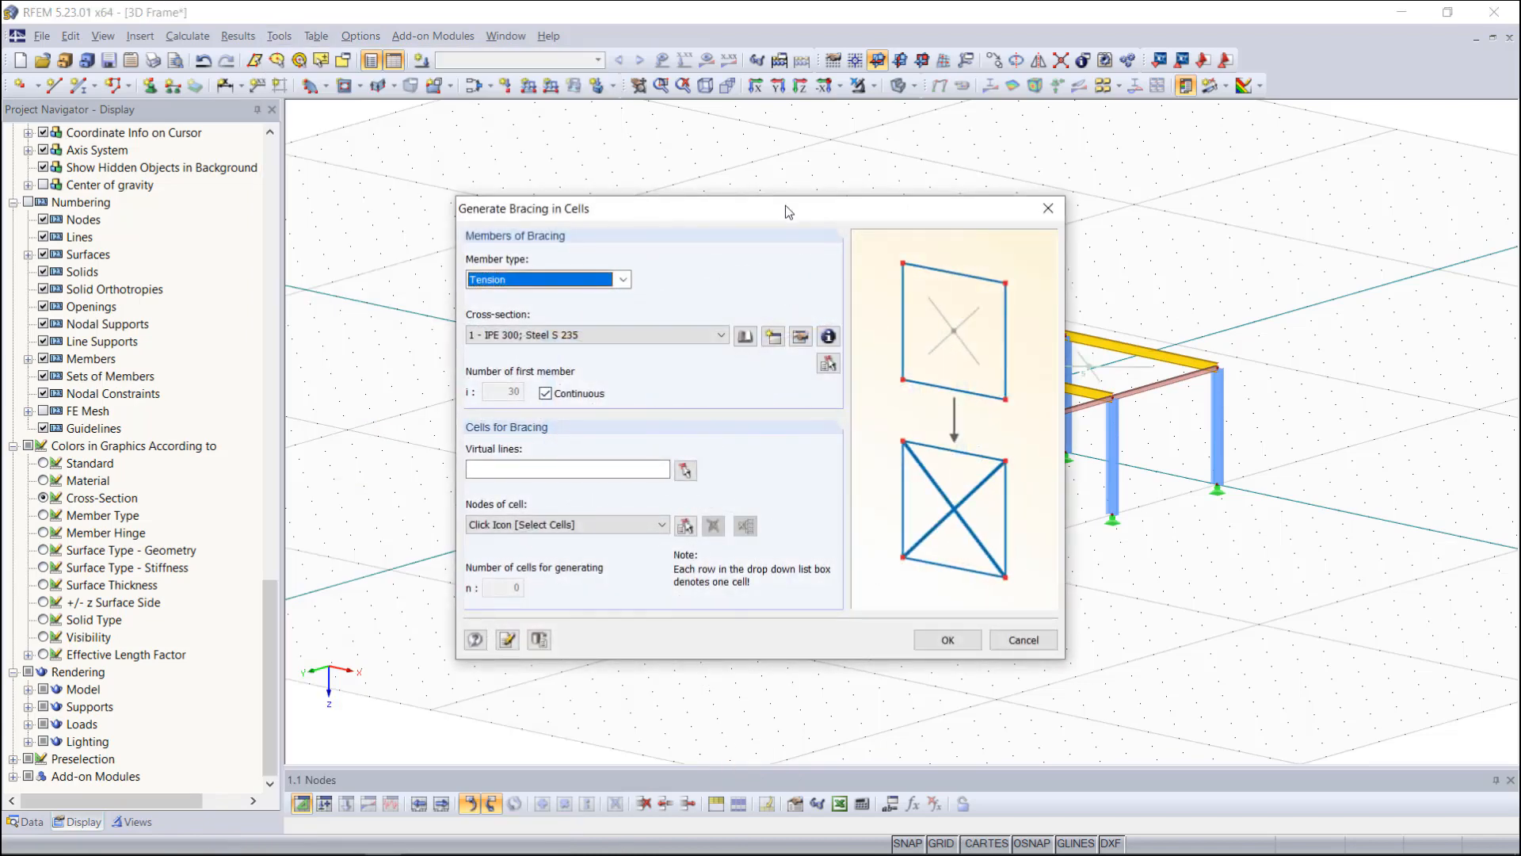
left_click_drag(786, 206, 445, 150)
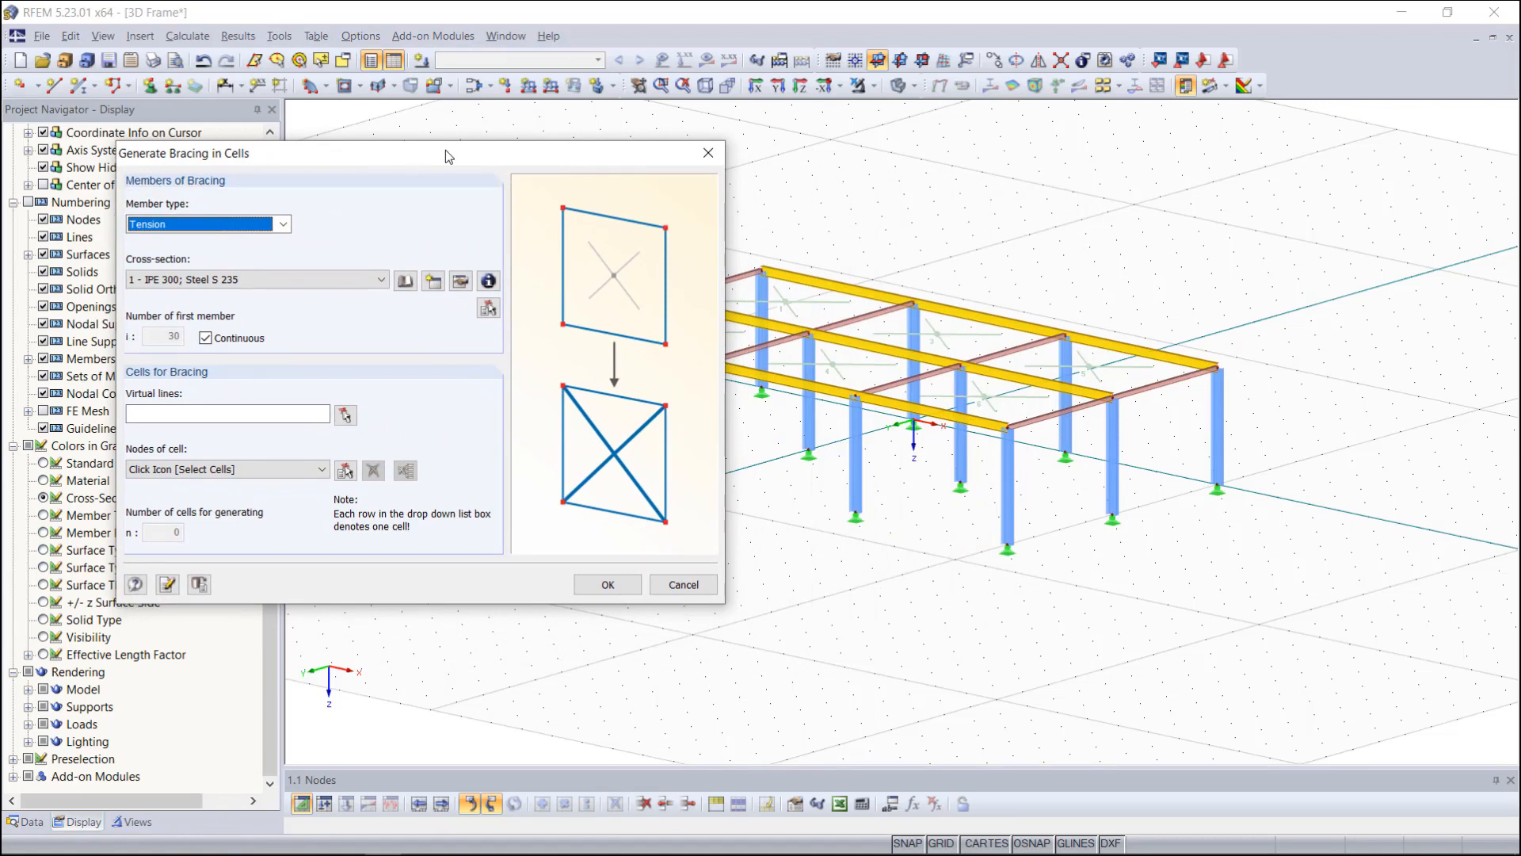
left_click(434, 281)
type("RD 2")
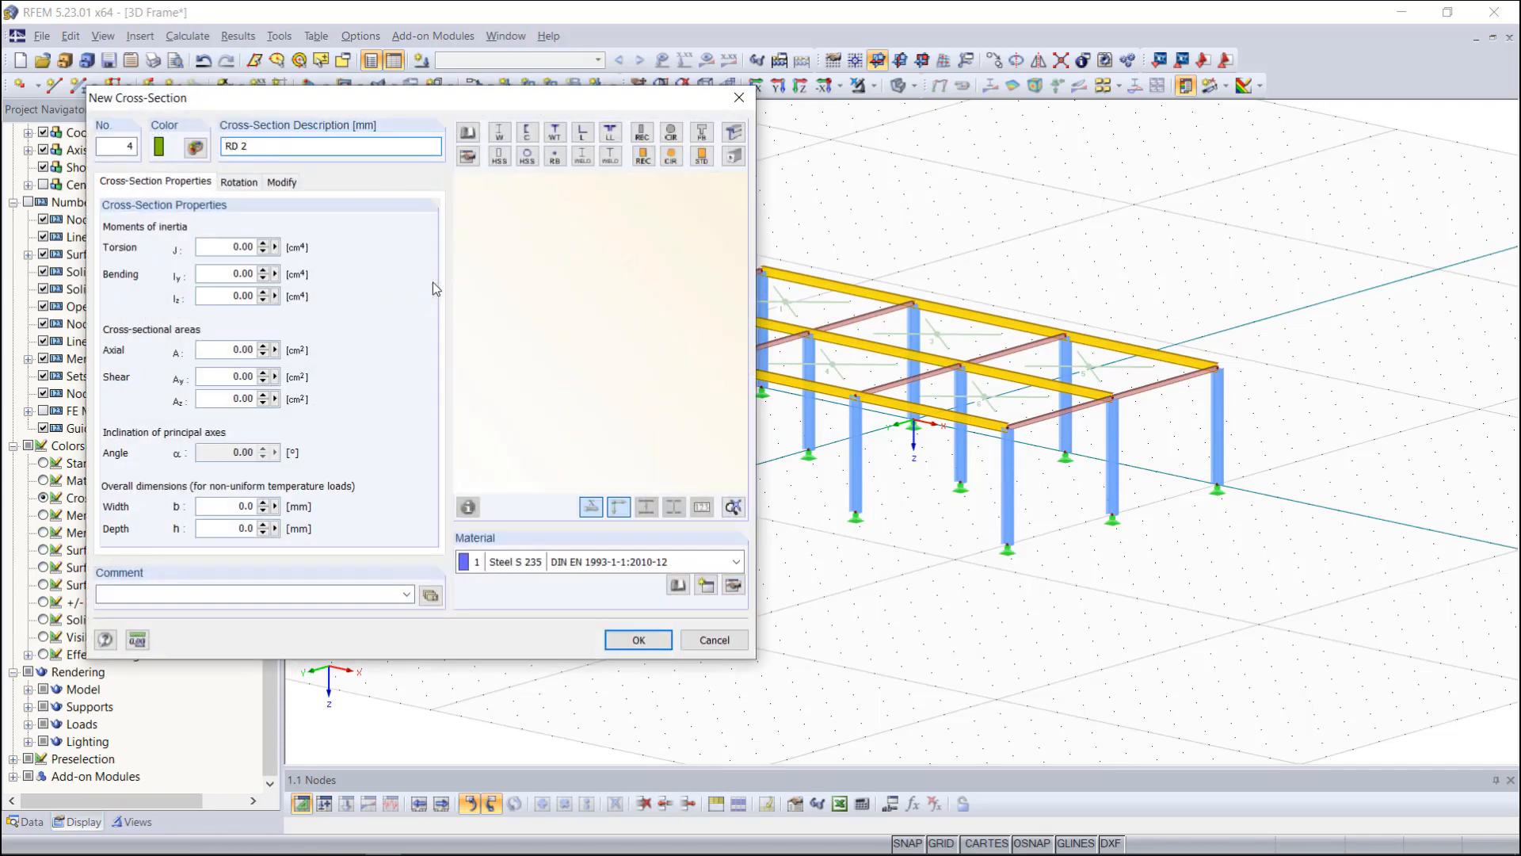
type("0")
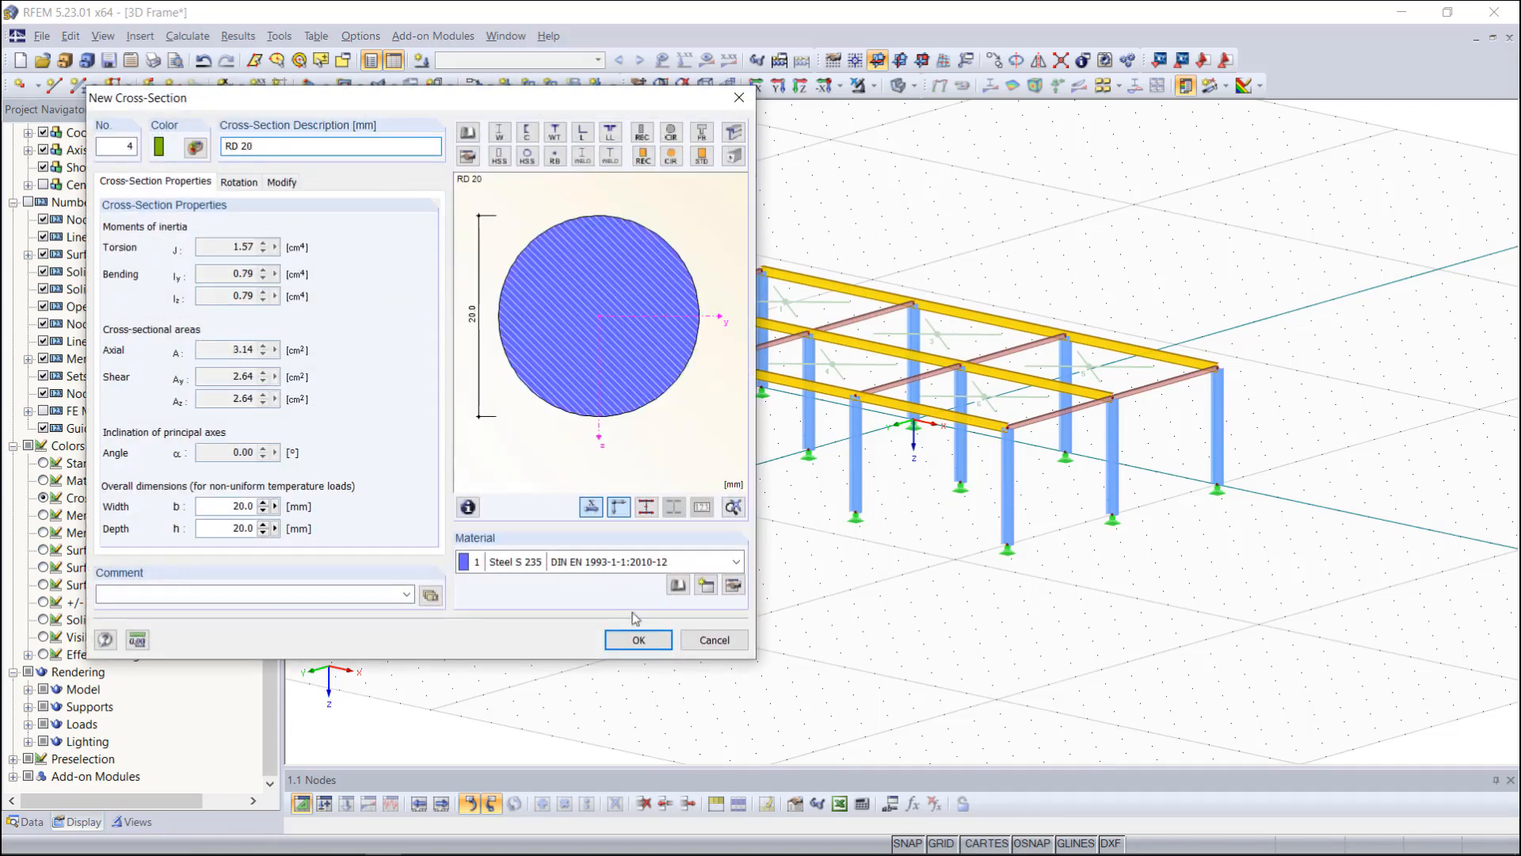
left_click(635, 640)
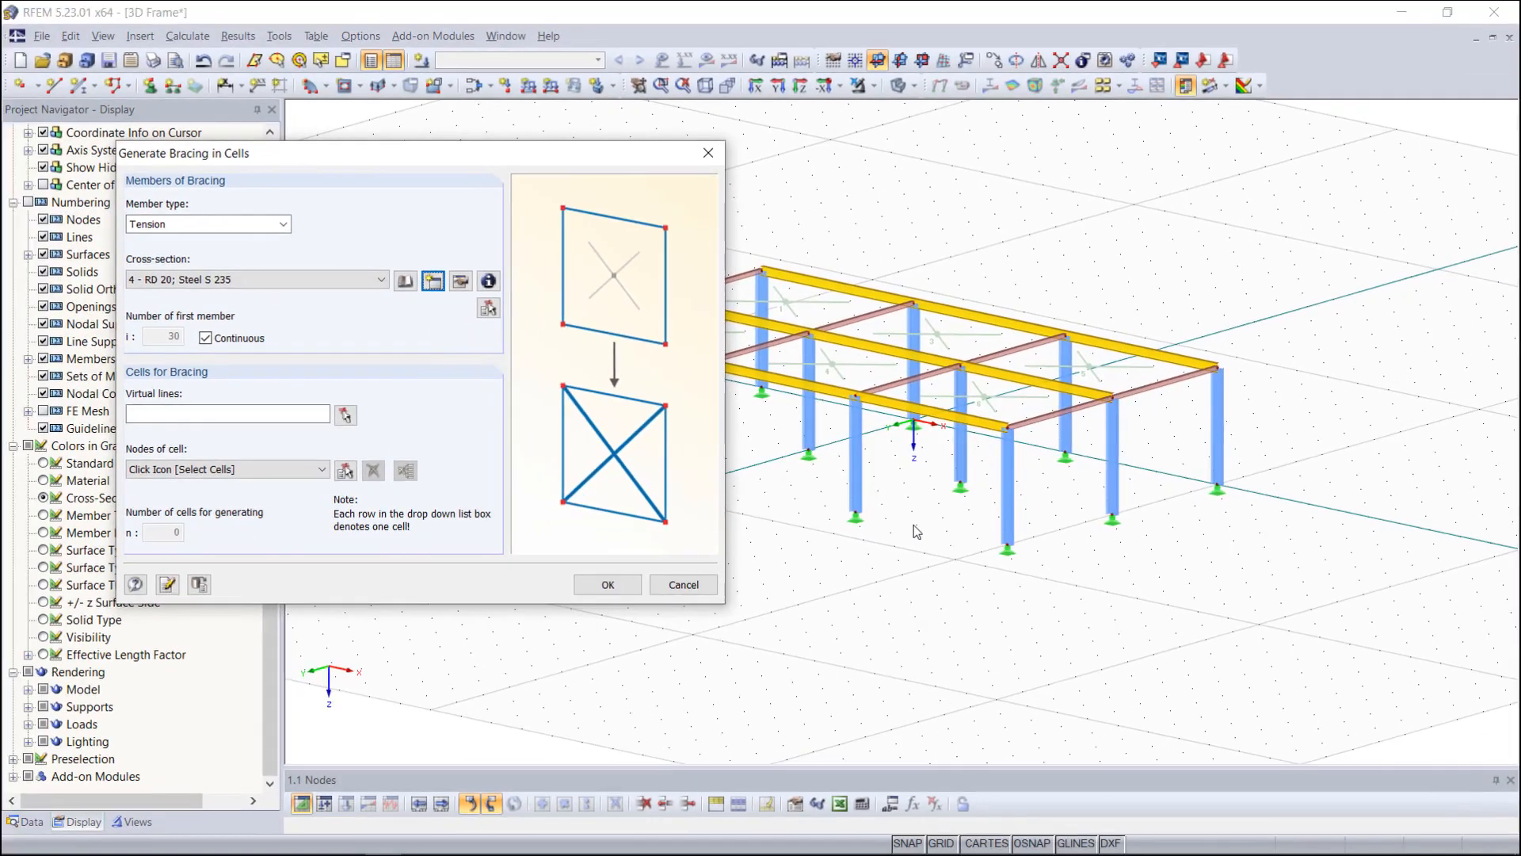
- Define a virtual line between base nodes 11 and 12 of the last two front-row columns at the +X end
left_click(346, 414)
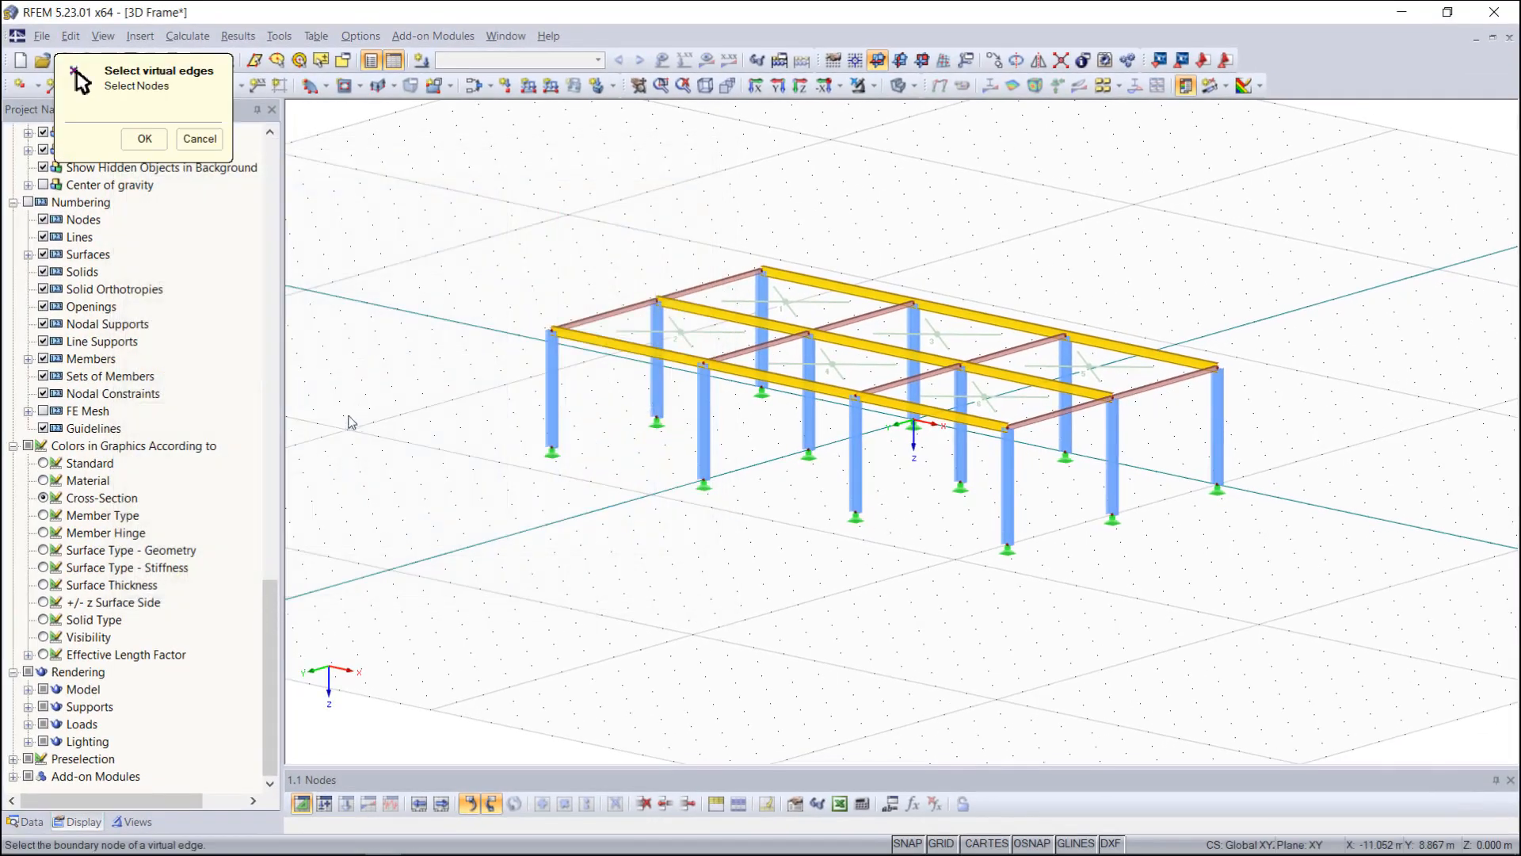
left_click(869, 512)
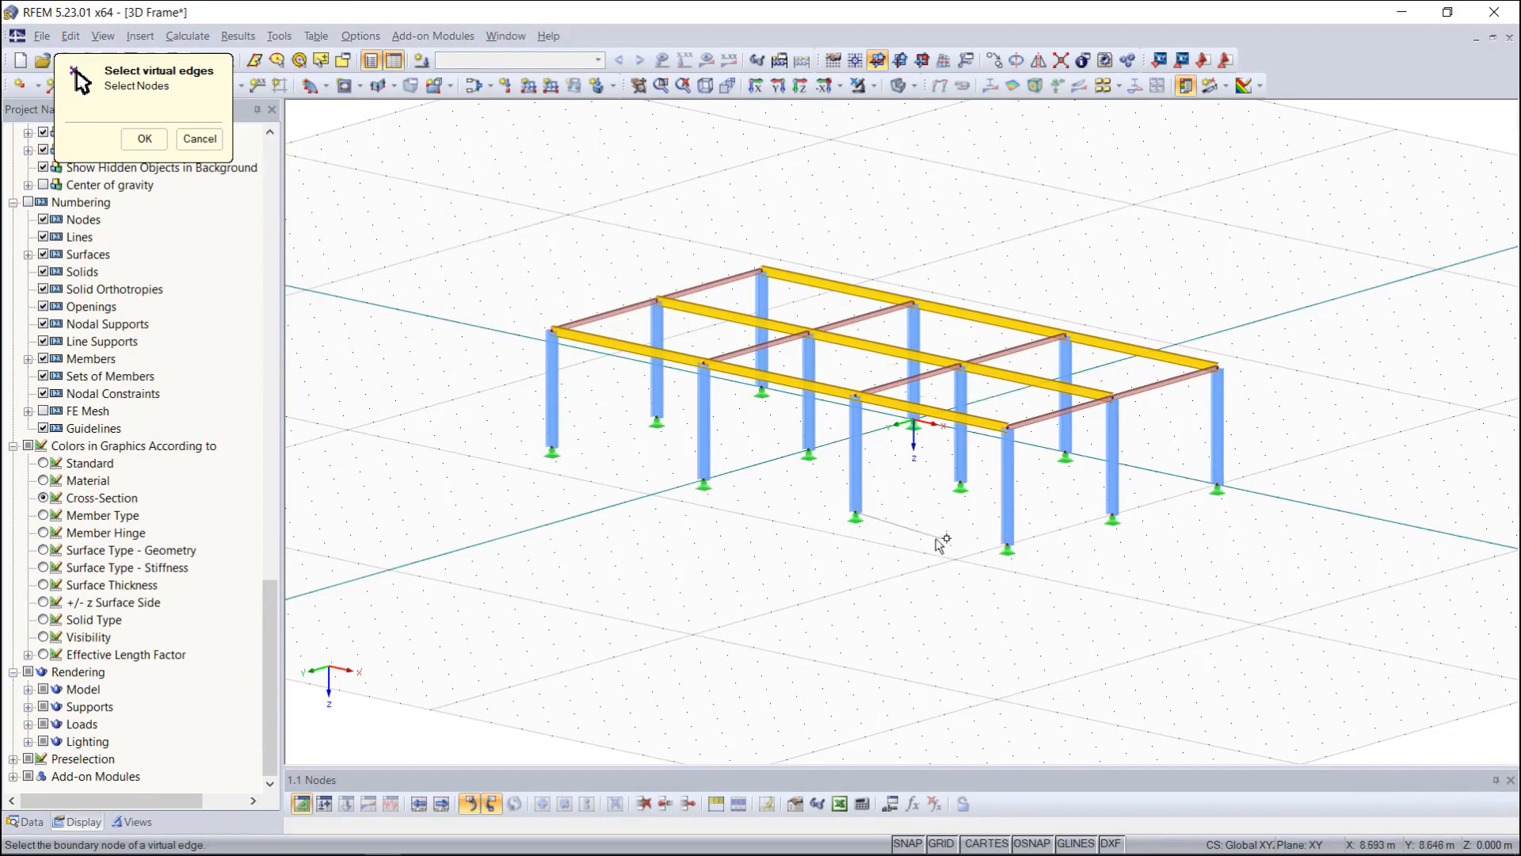
left_click(1008, 546)
left_click(145, 138)
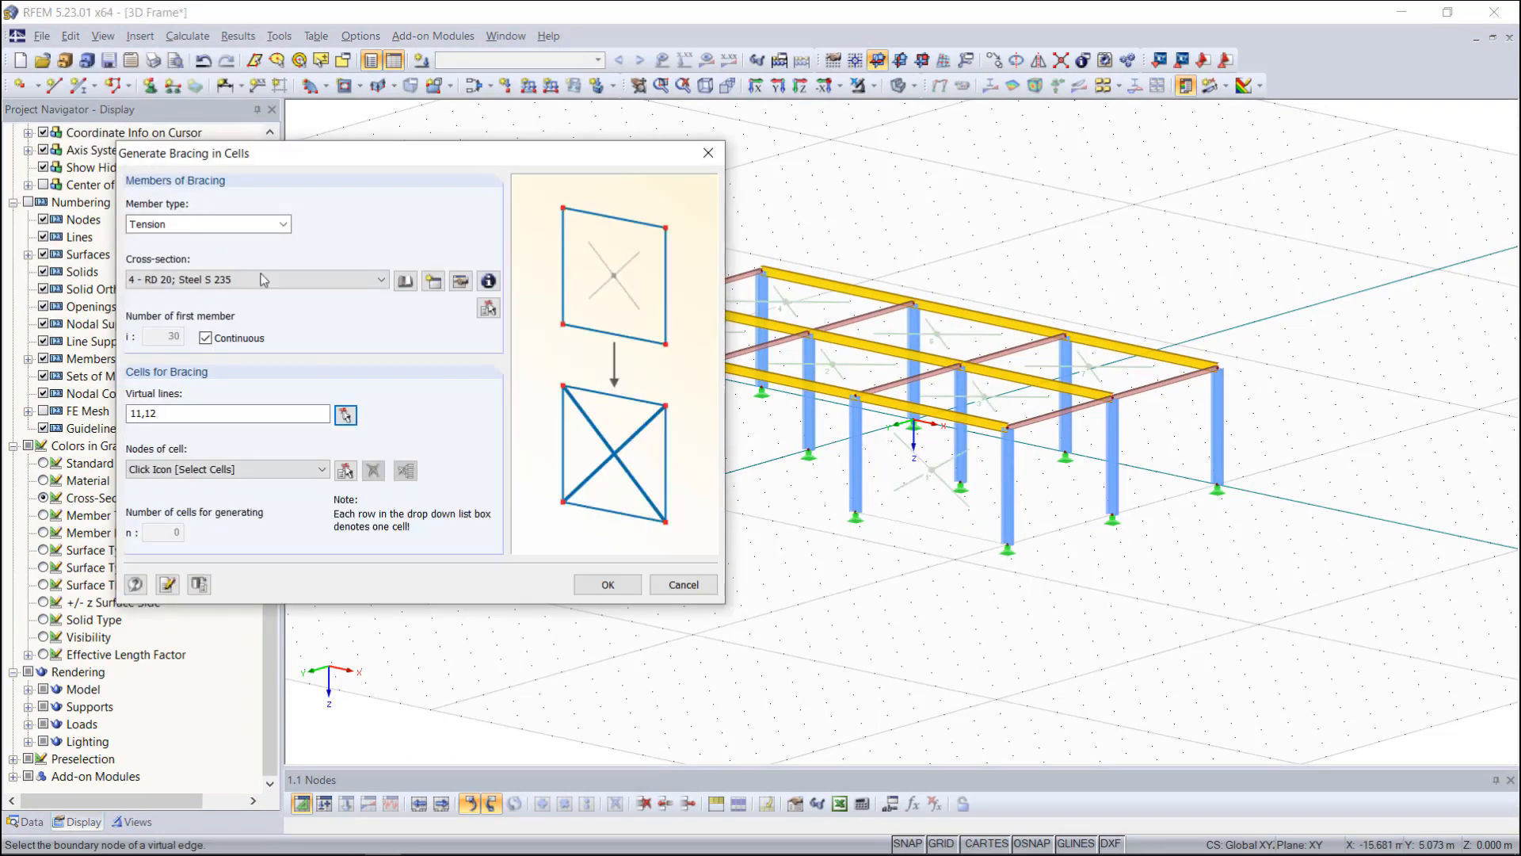
- Select the front wall cell and the two roof cells of the +X end bay, and generate the bracing in them
left_click(344, 469)
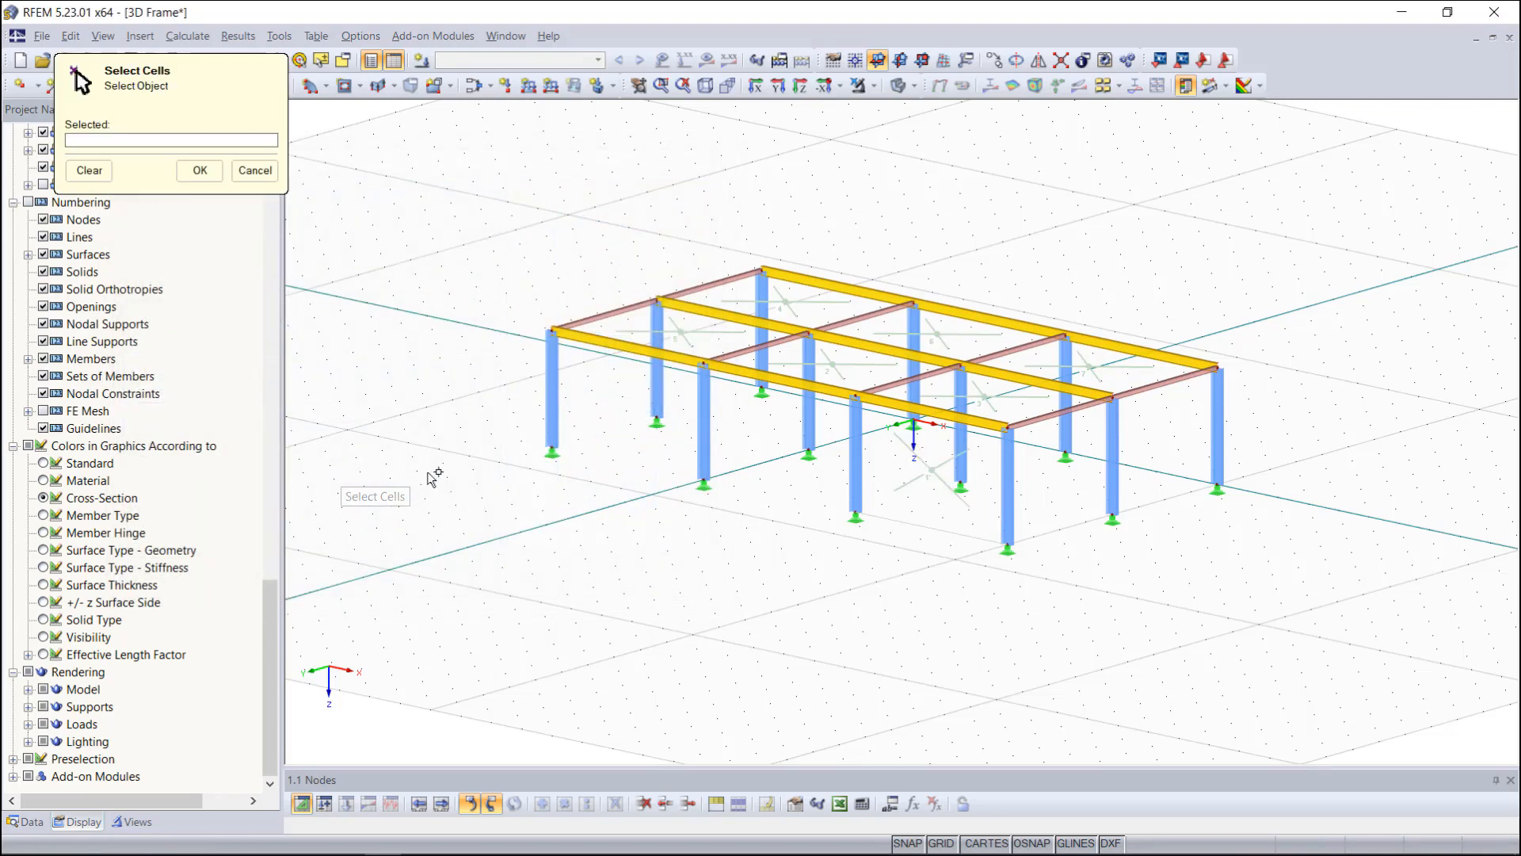
left_click(919, 473)
left_click(982, 396)
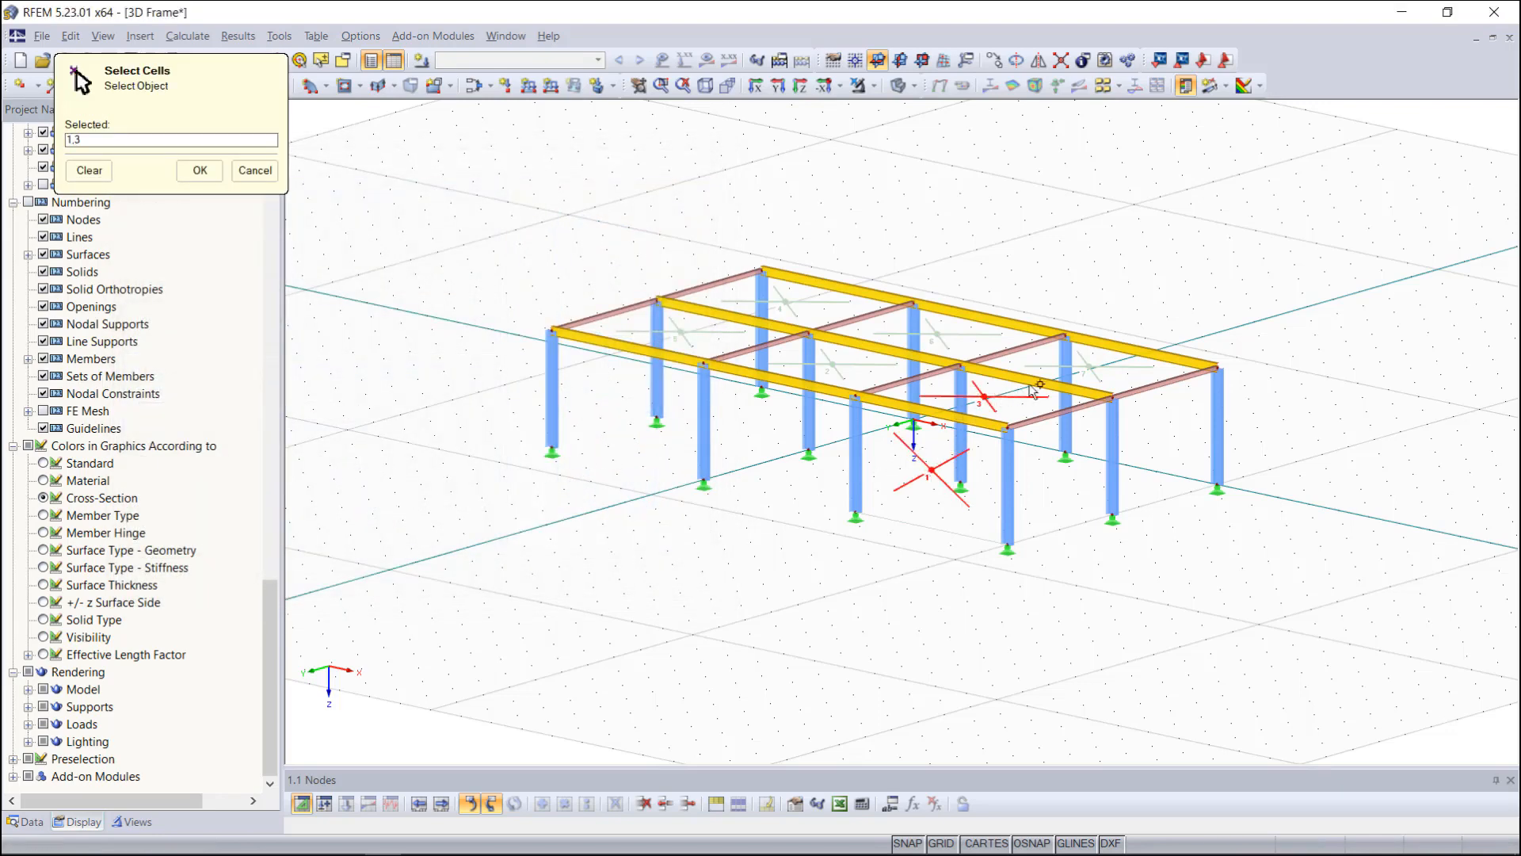
left_click(1093, 369)
left_click(200, 170)
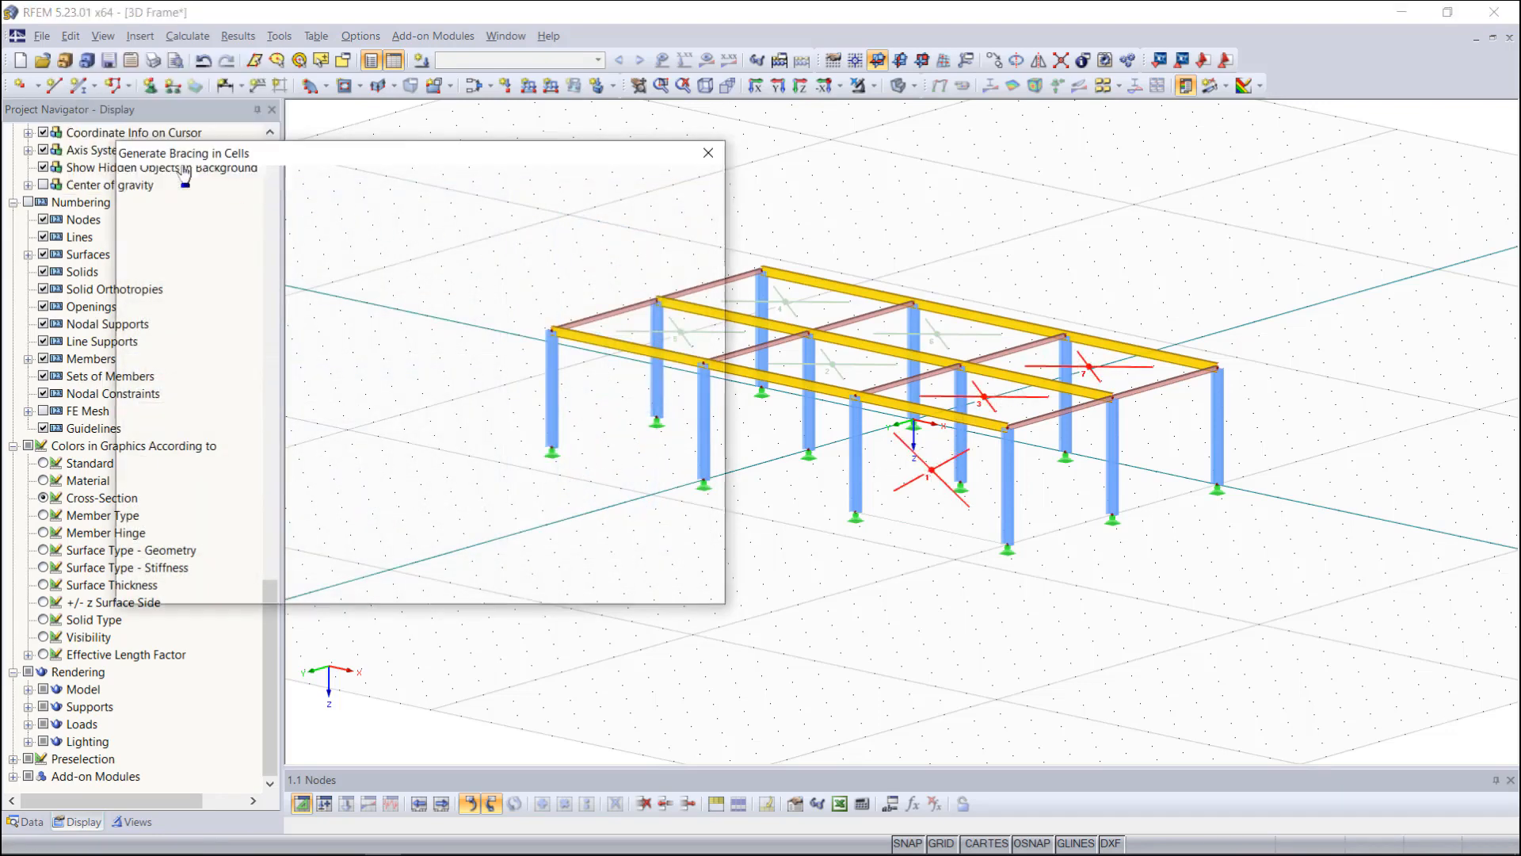
left_click(607, 584)
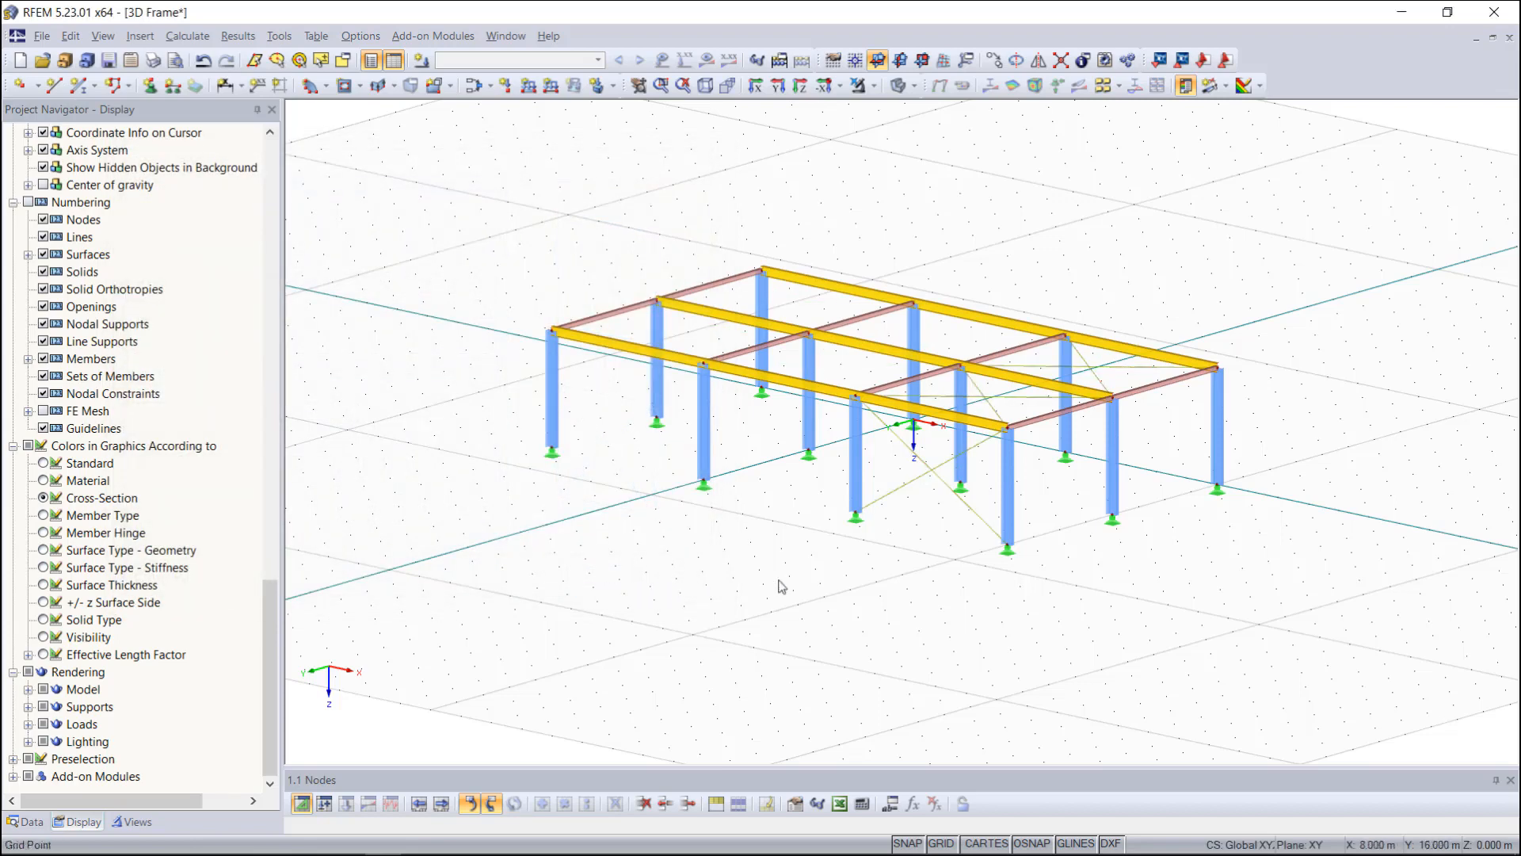
scroll(843, 578, "up", 2)
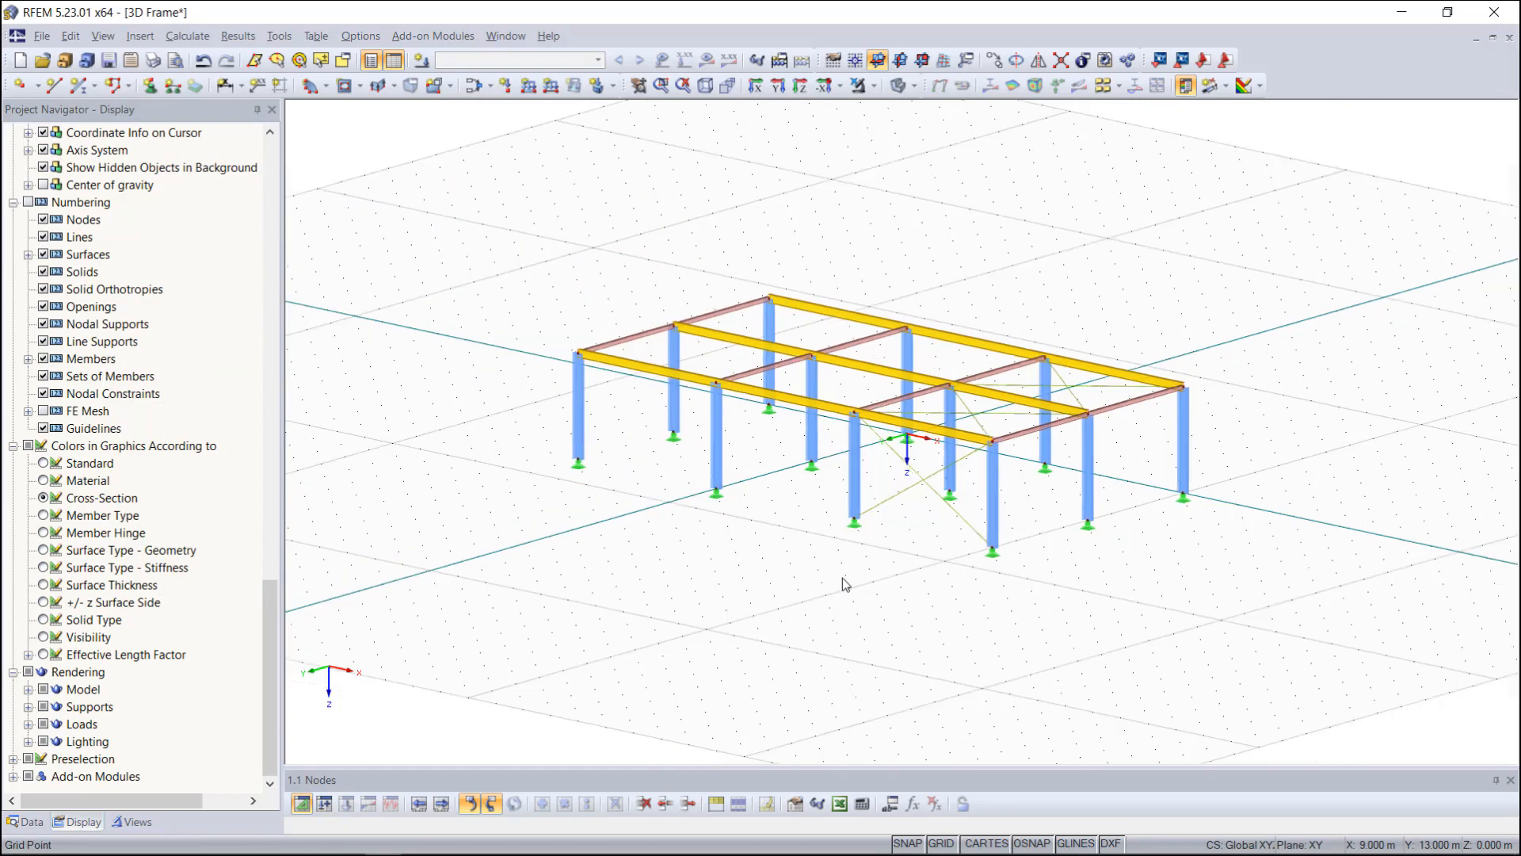
middle_click_drag(843, 578, 843, 578)
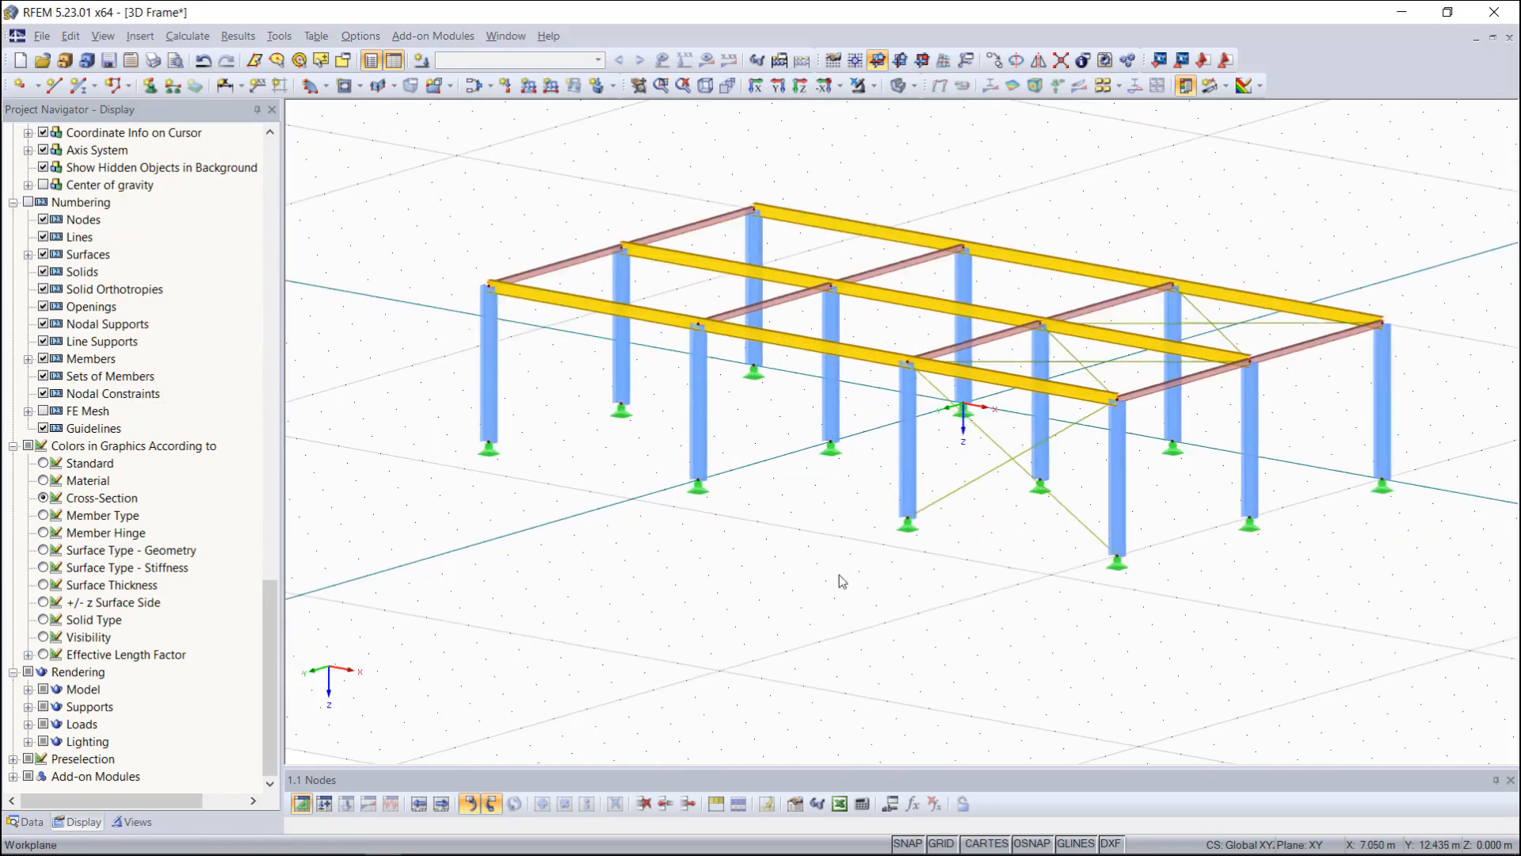